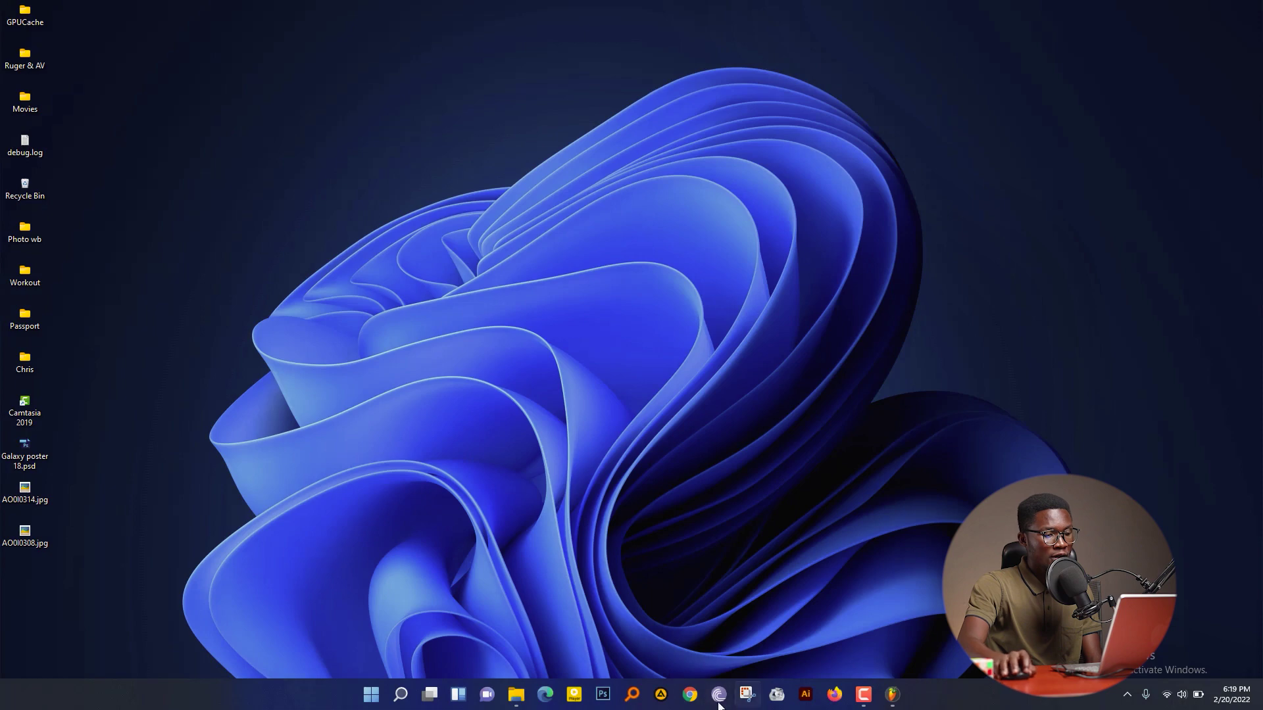
Step: Search Chrome for 'wondershare recoverit' and open the official Recoverit website result
left_click(690, 694)
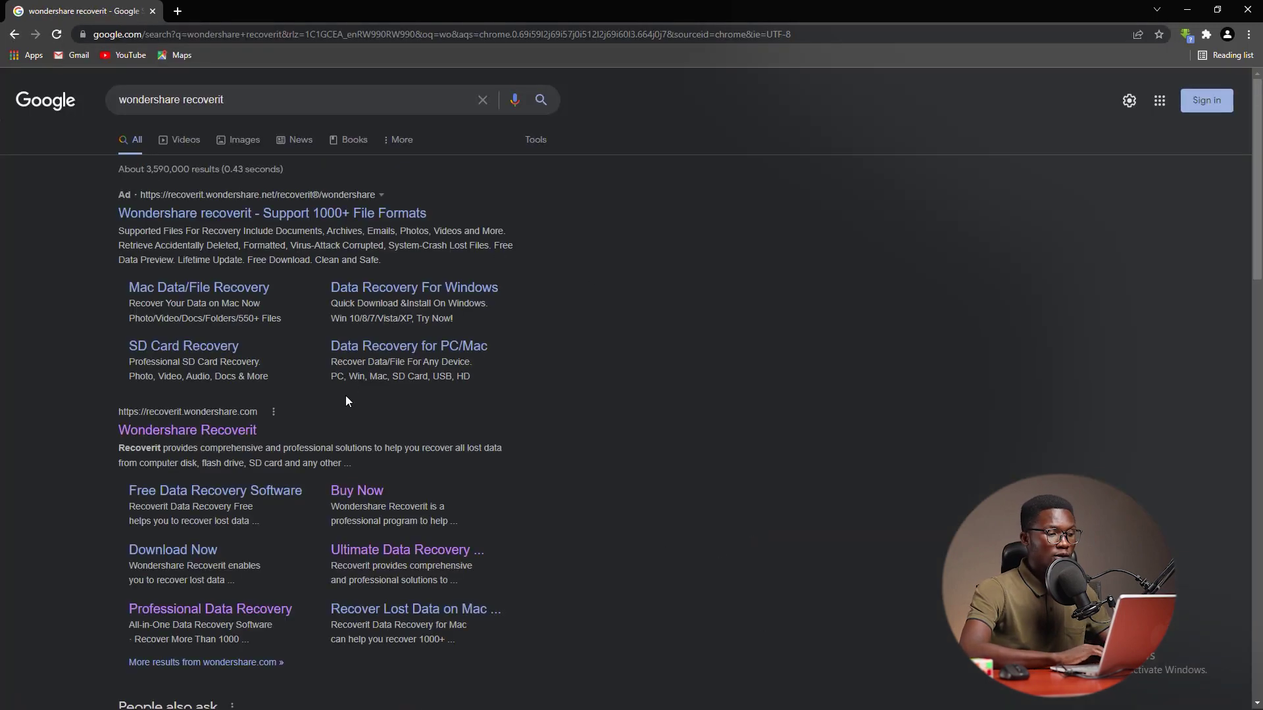
scroll(415, 473, "down", 2)
scroll(415, 474, "up", 1)
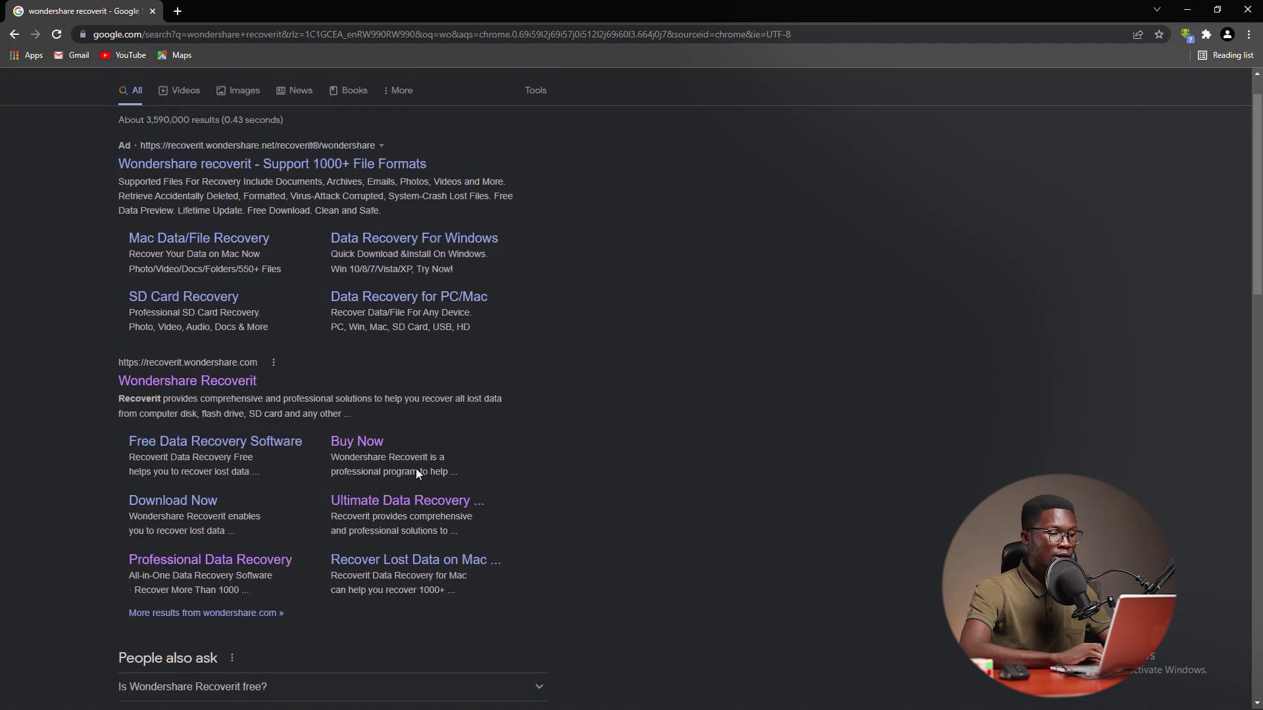
left_click(208, 392)
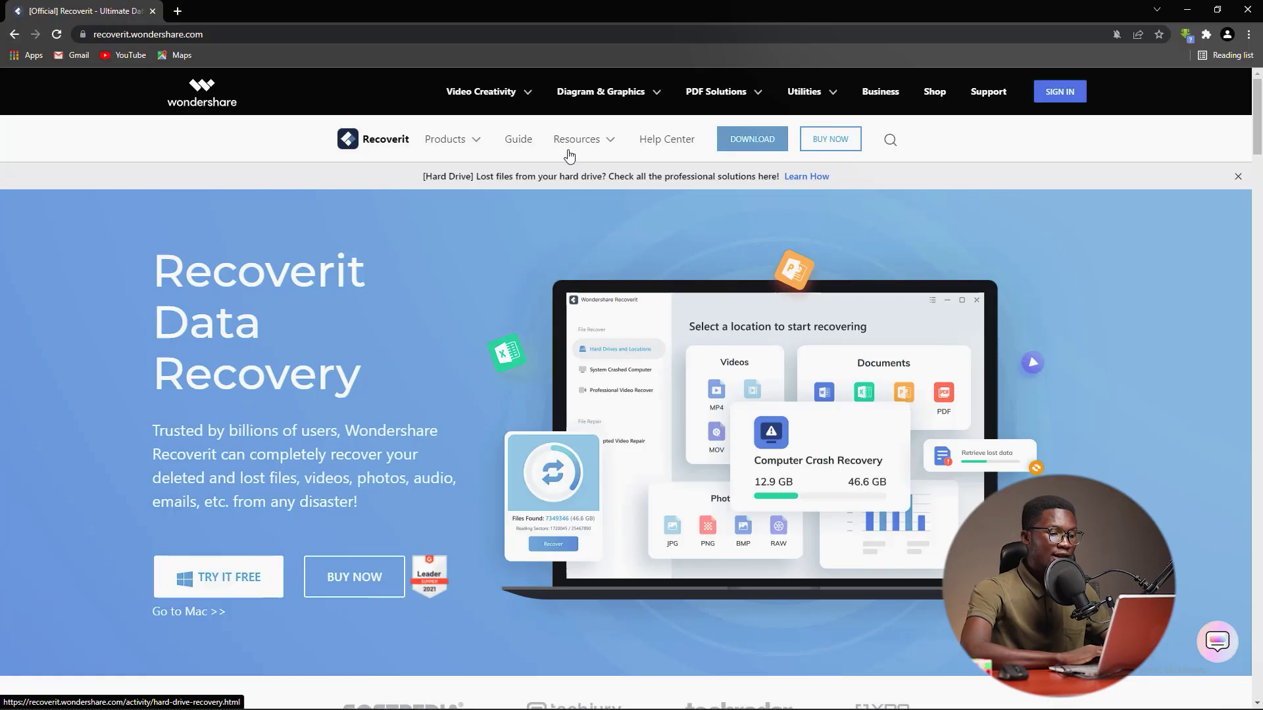
Step: Browse the Recoverit homepage and start the free TRY IT FREE Windows download
scroll(506, 388, "down", 1)
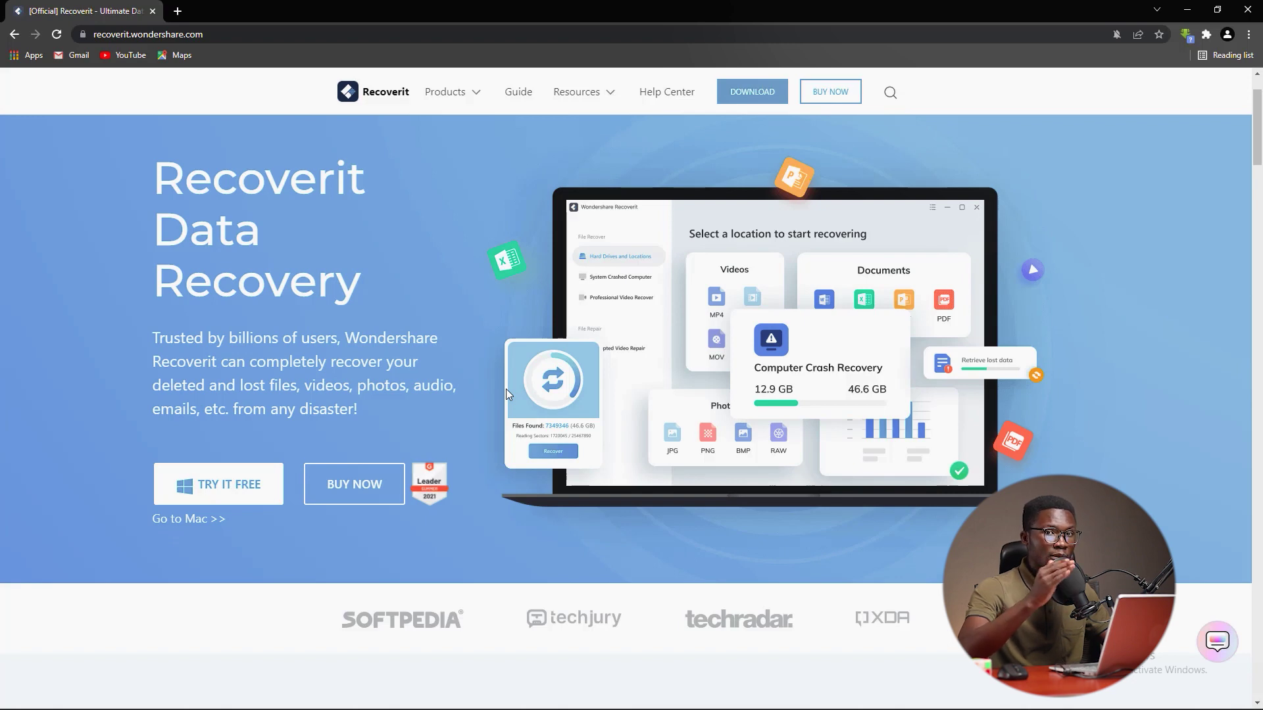
scroll(661, 404, "down", 5)
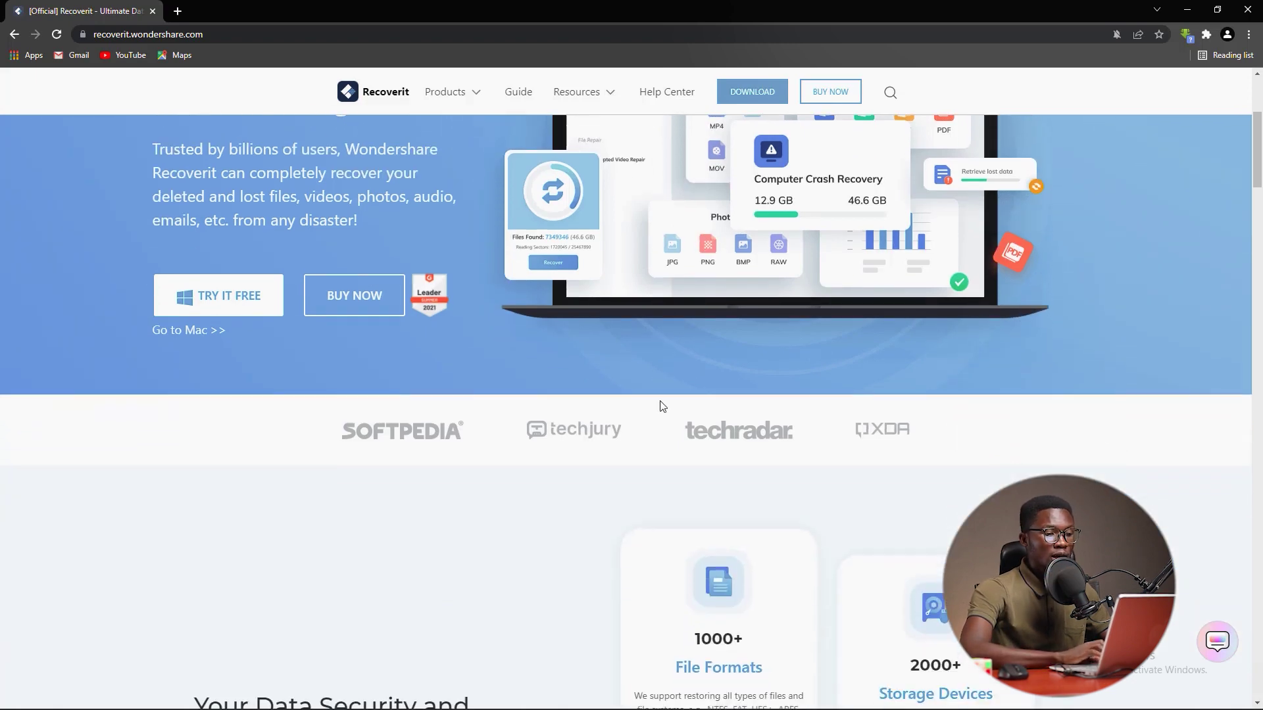
scroll(660, 405, "up", 6)
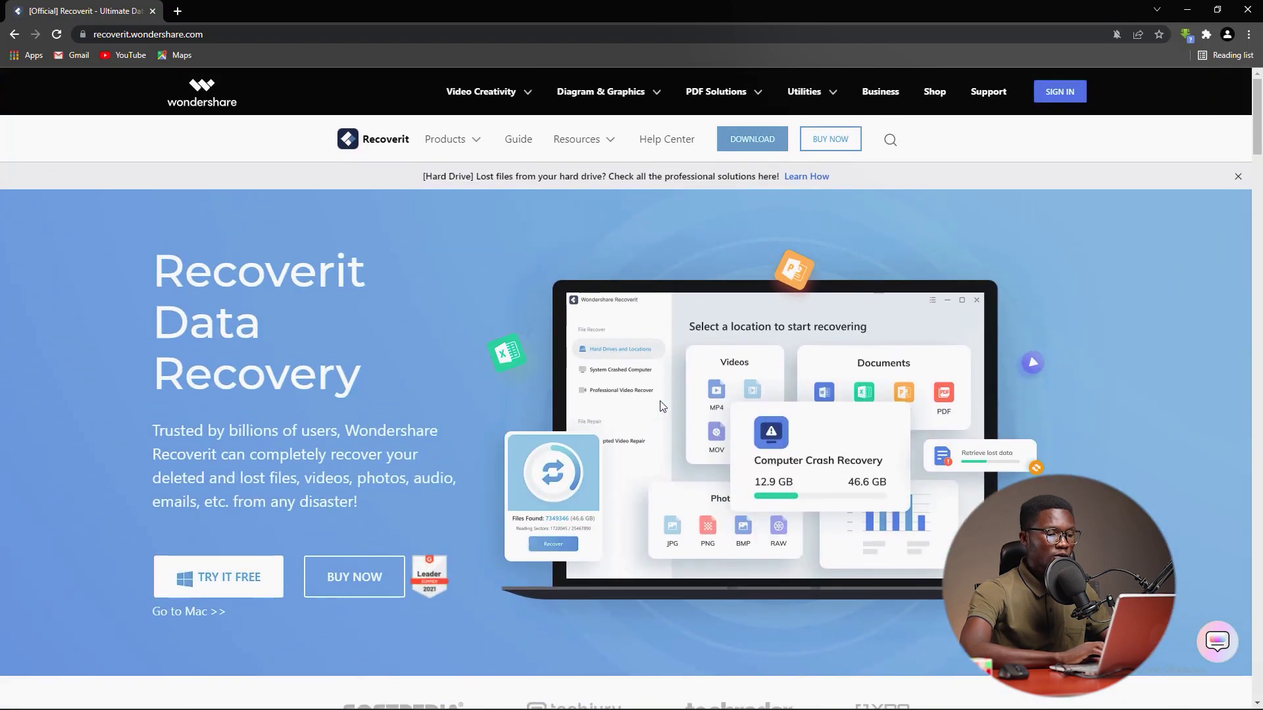
left_click(231, 574)
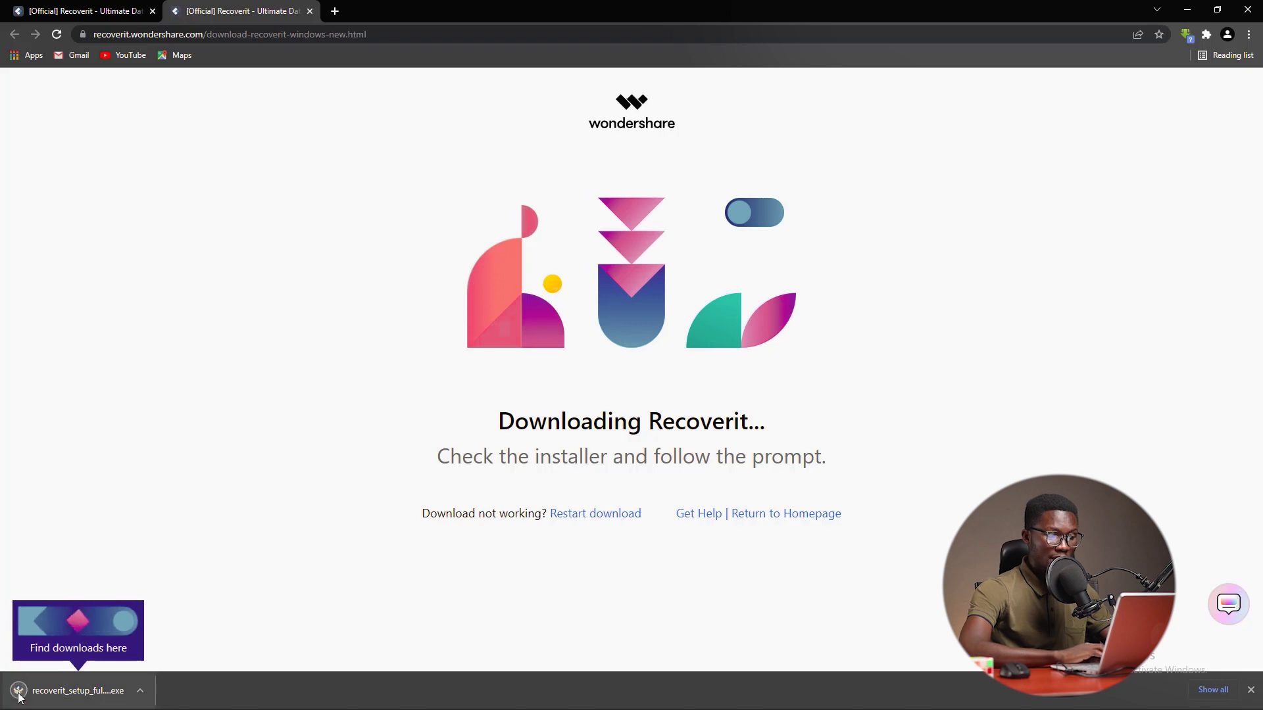
Step: Open the downloaded recoverit_setup .exe installer and minimize Chrome
left_click(67, 691)
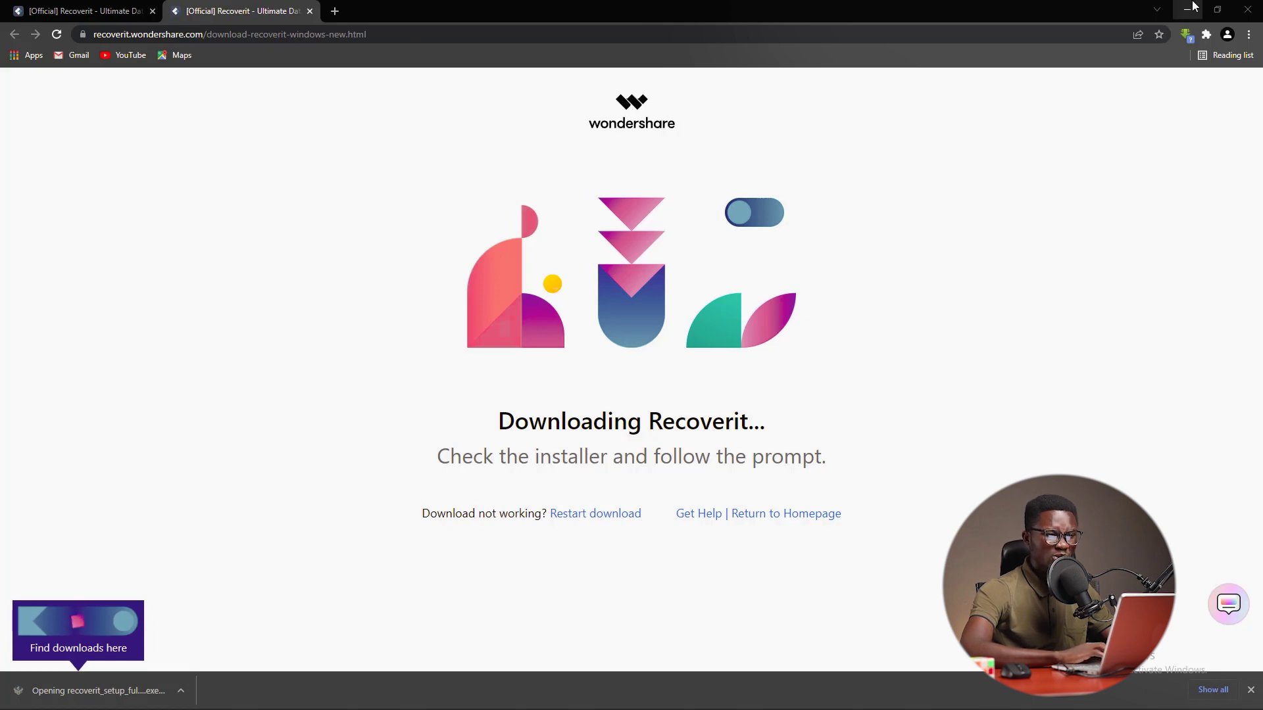
left_click(1192, 8)
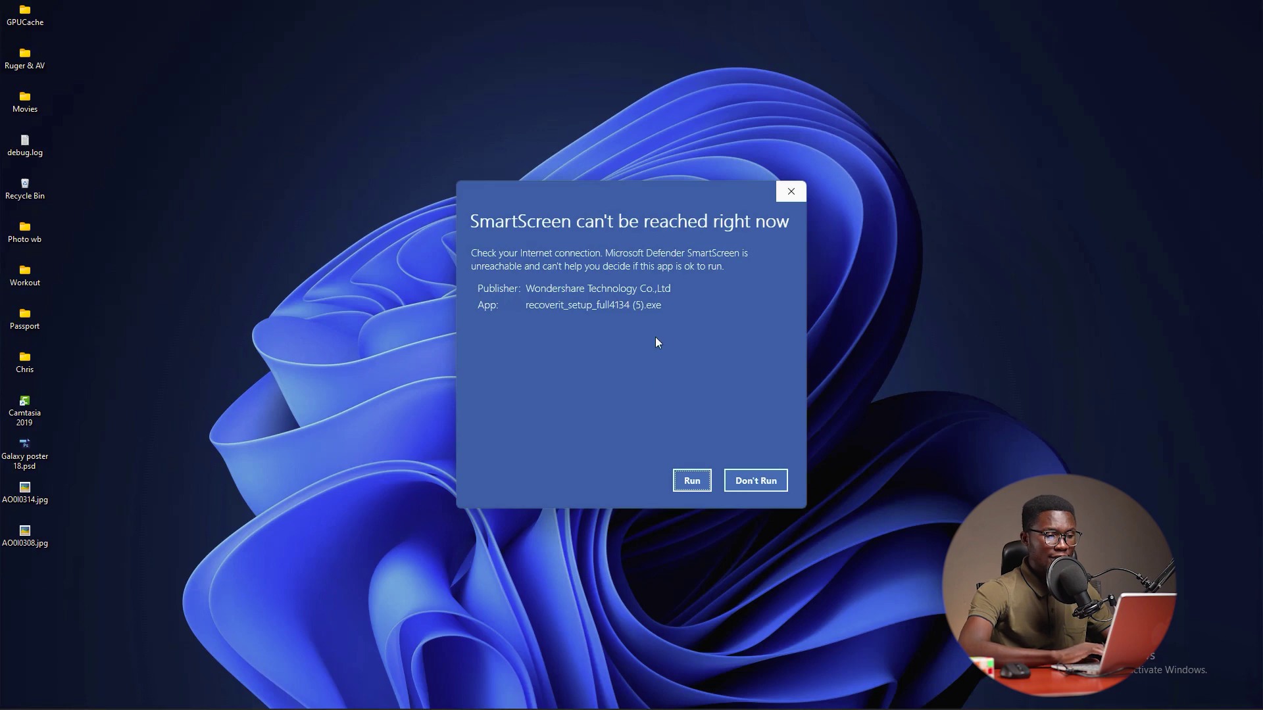
Step: Run the installer past the SmartScreen warning, install Recoverit, and launch it
left_click(690, 480)
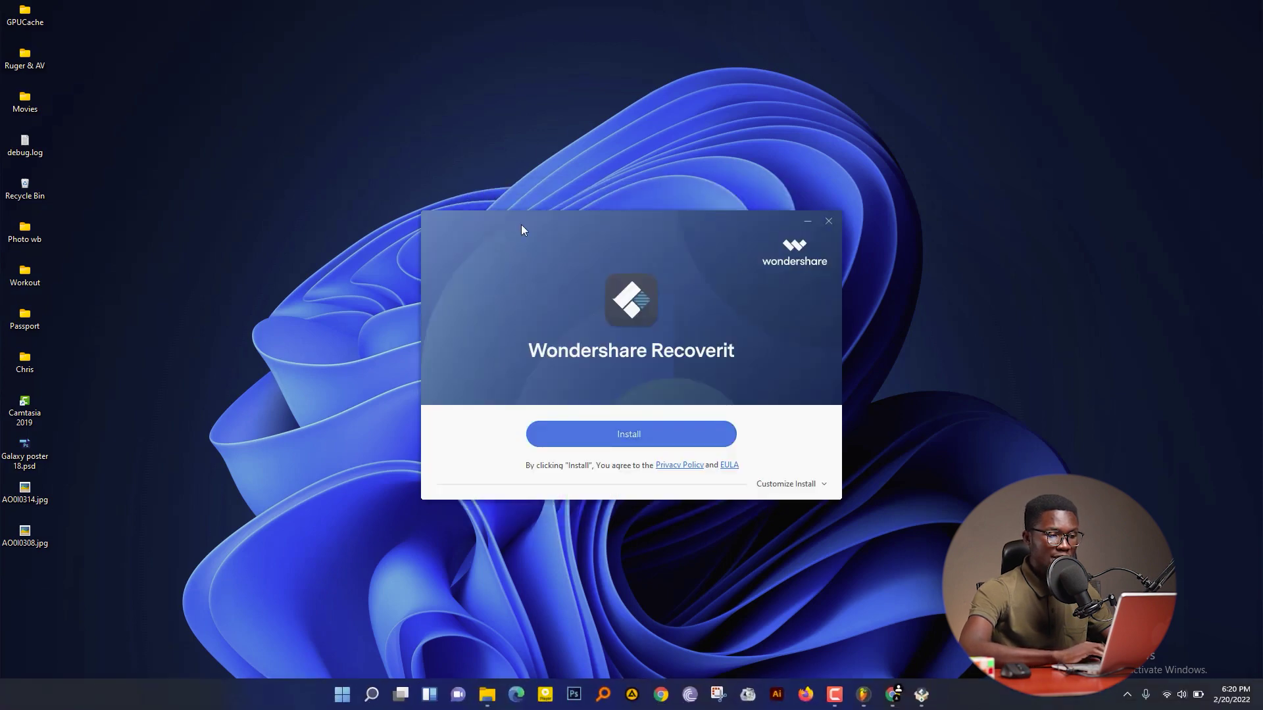
left_click(607, 424)
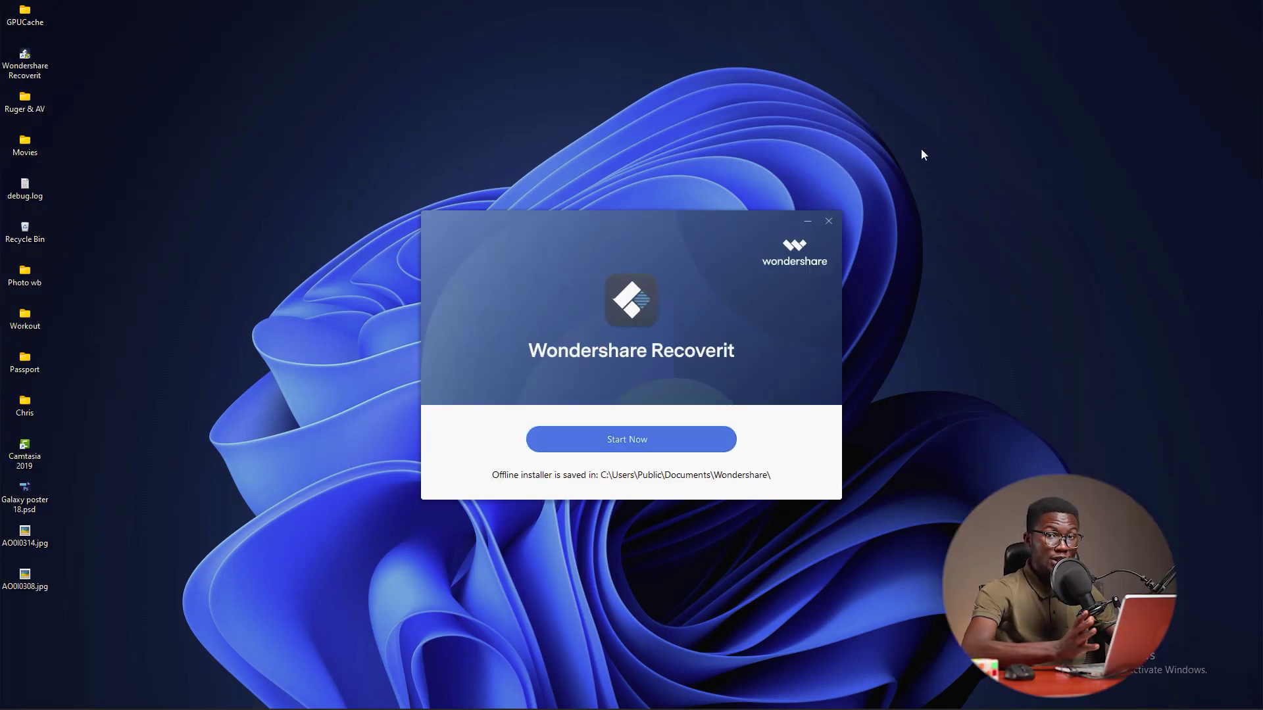
left_click(627, 444)
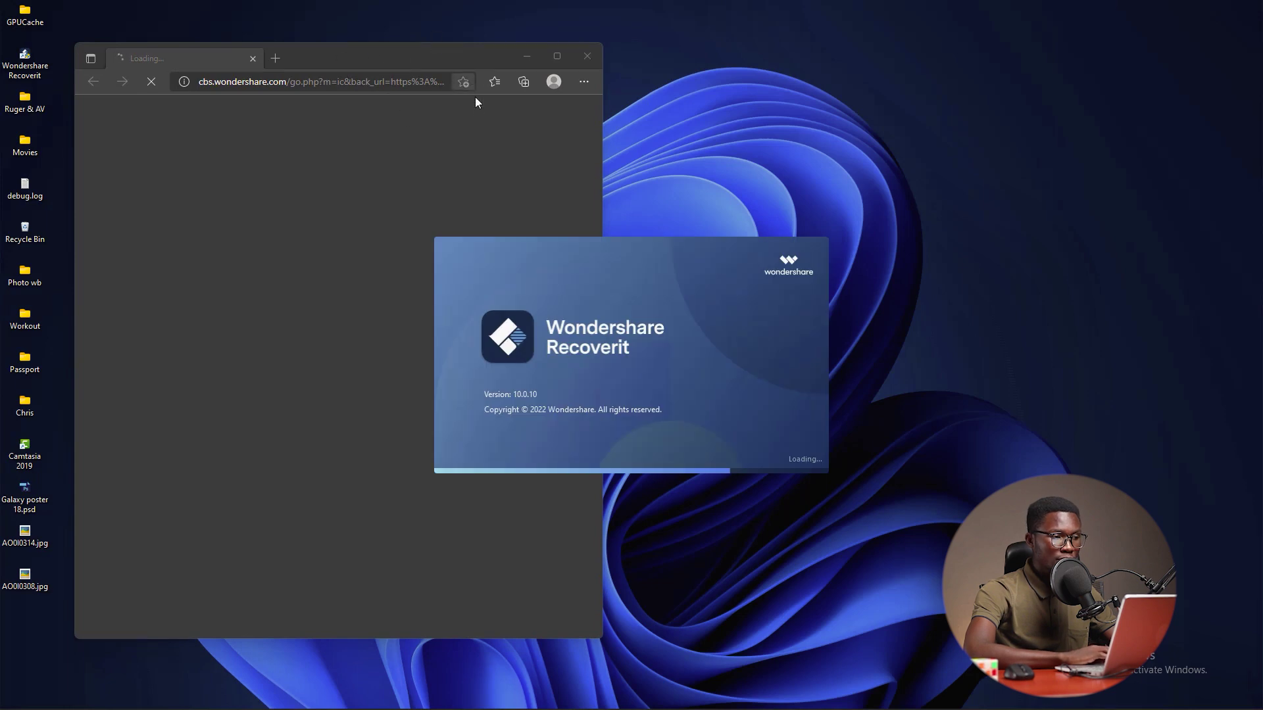
Step: Close the wondershare.com page that popped up, leaving Recoverit's drive selection screen
left_click(584, 57)
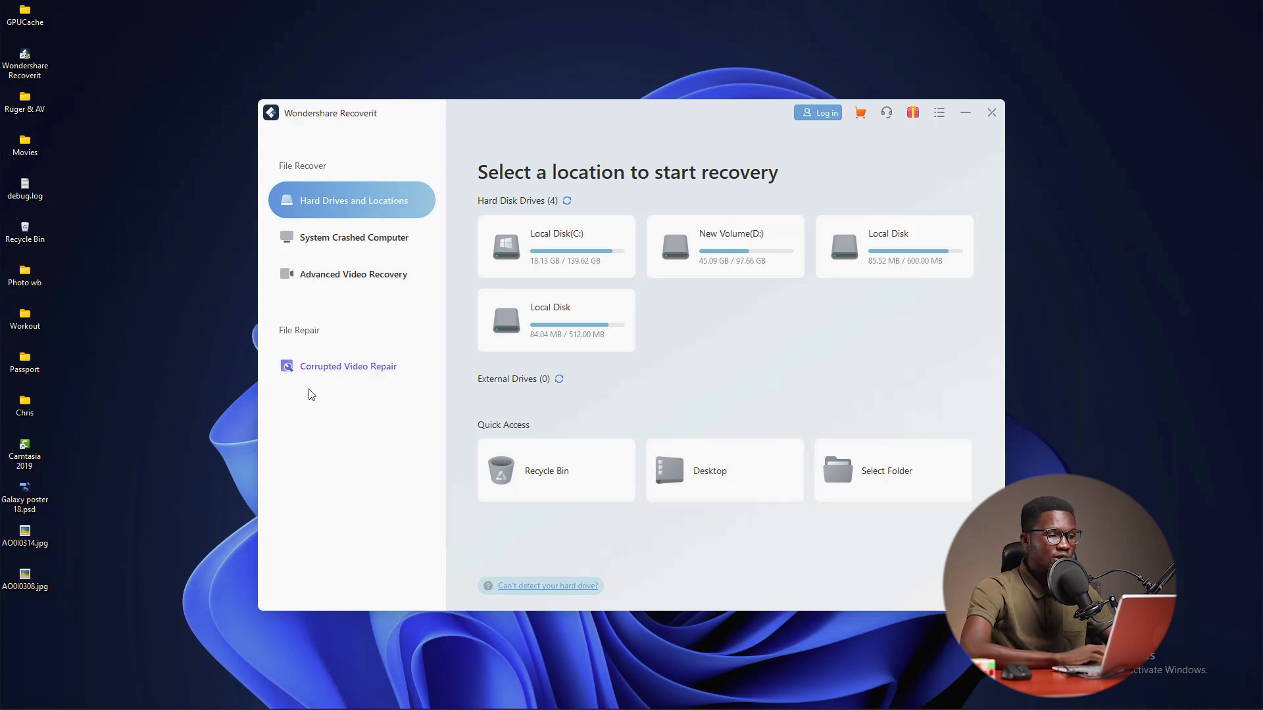
left_click(361, 255)
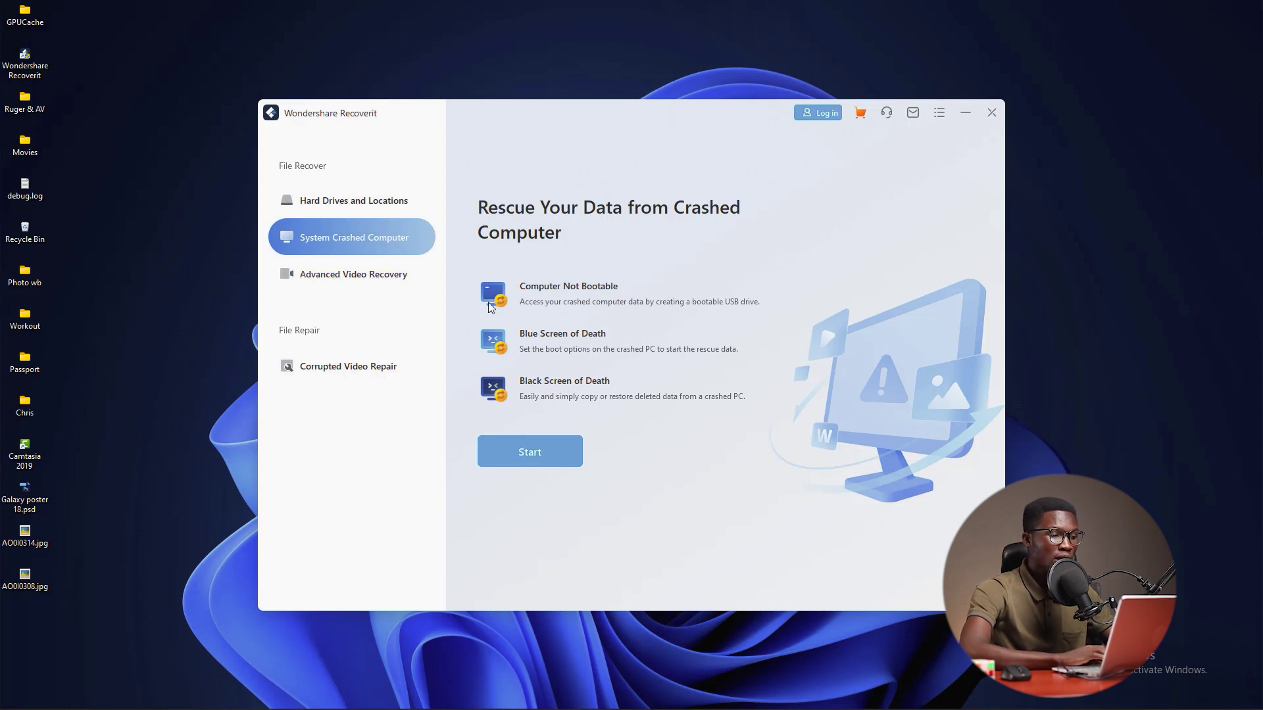
left_click(396, 289)
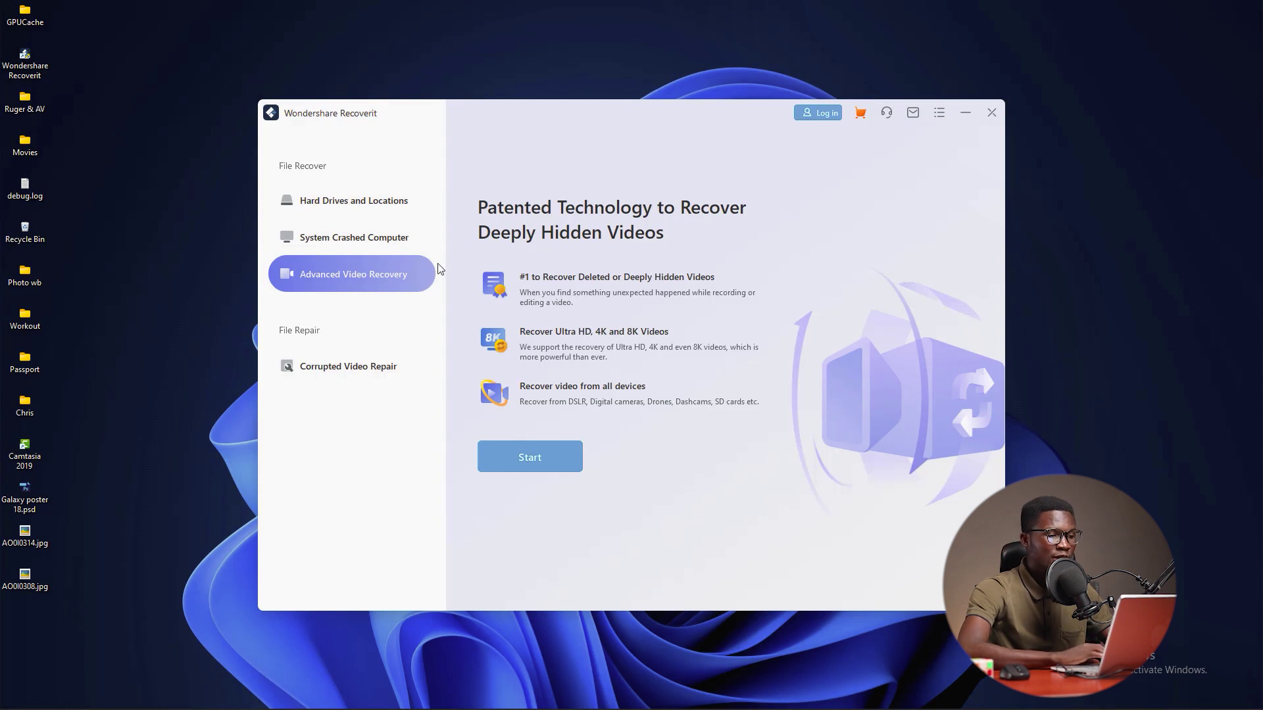
left_click(386, 202)
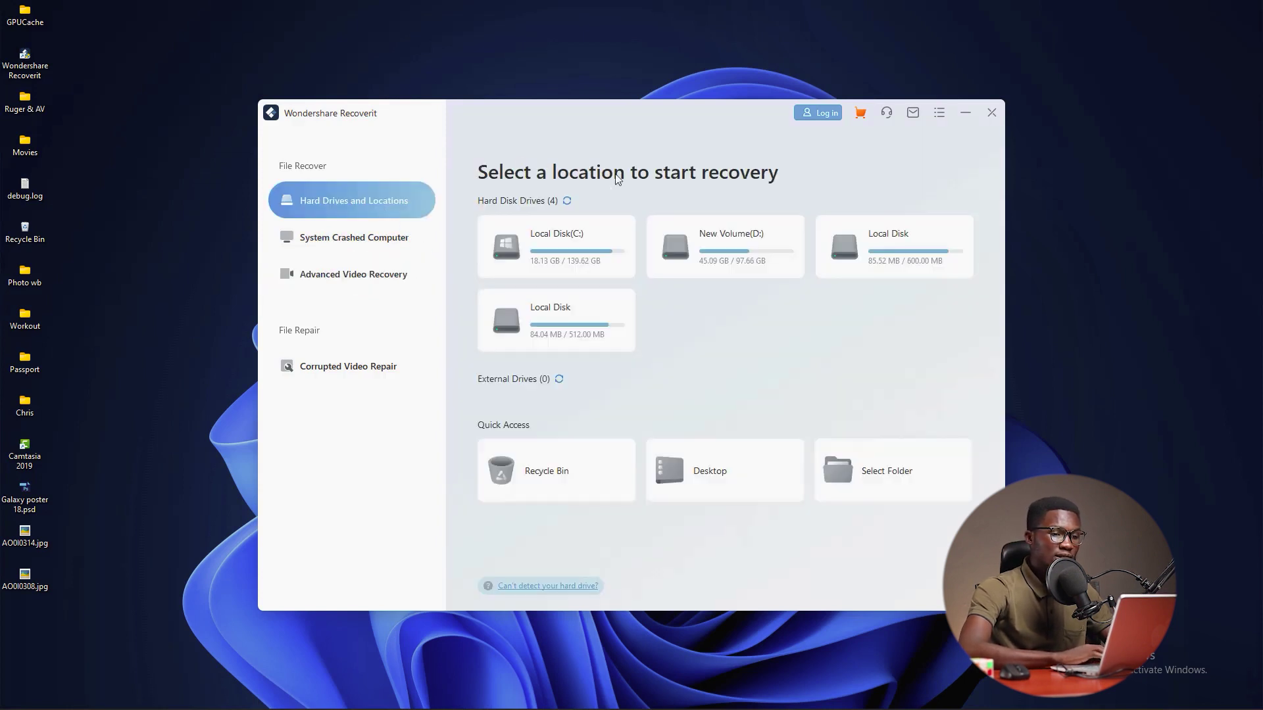
Step: Log in with the Wondershare ID e-mail and password, then close the account panel
left_click(821, 117)
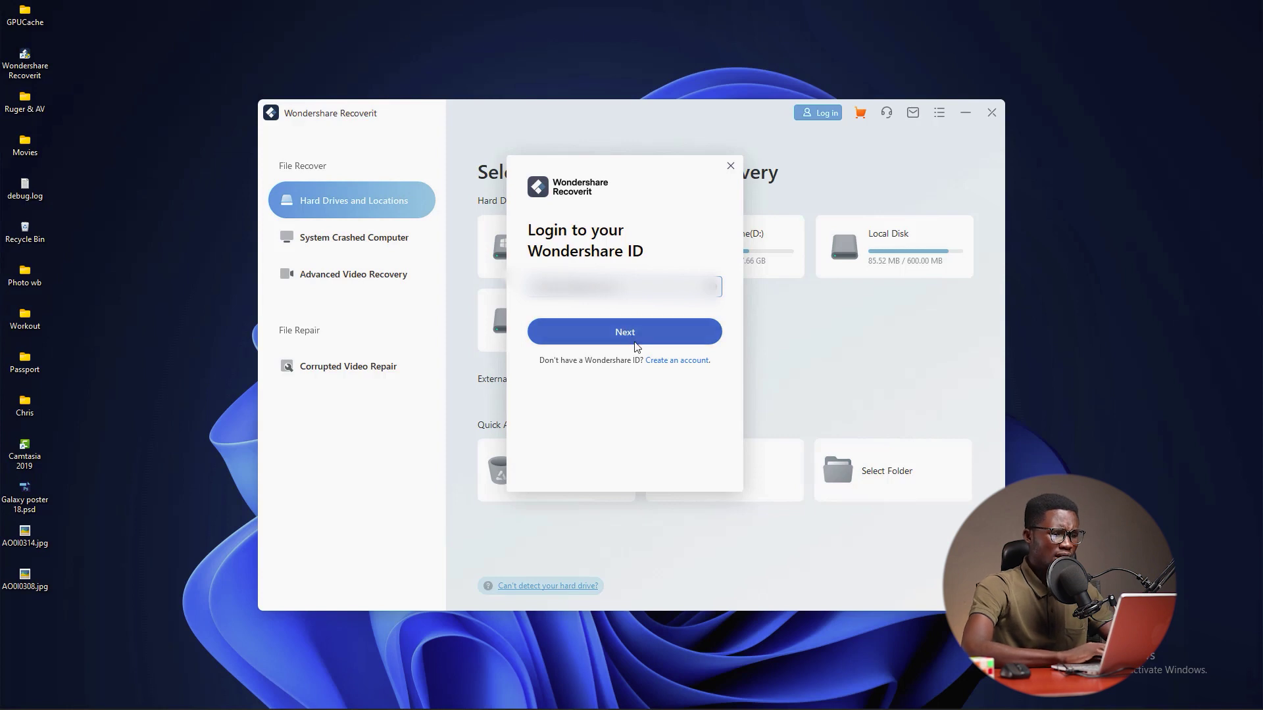
left_click(585, 340)
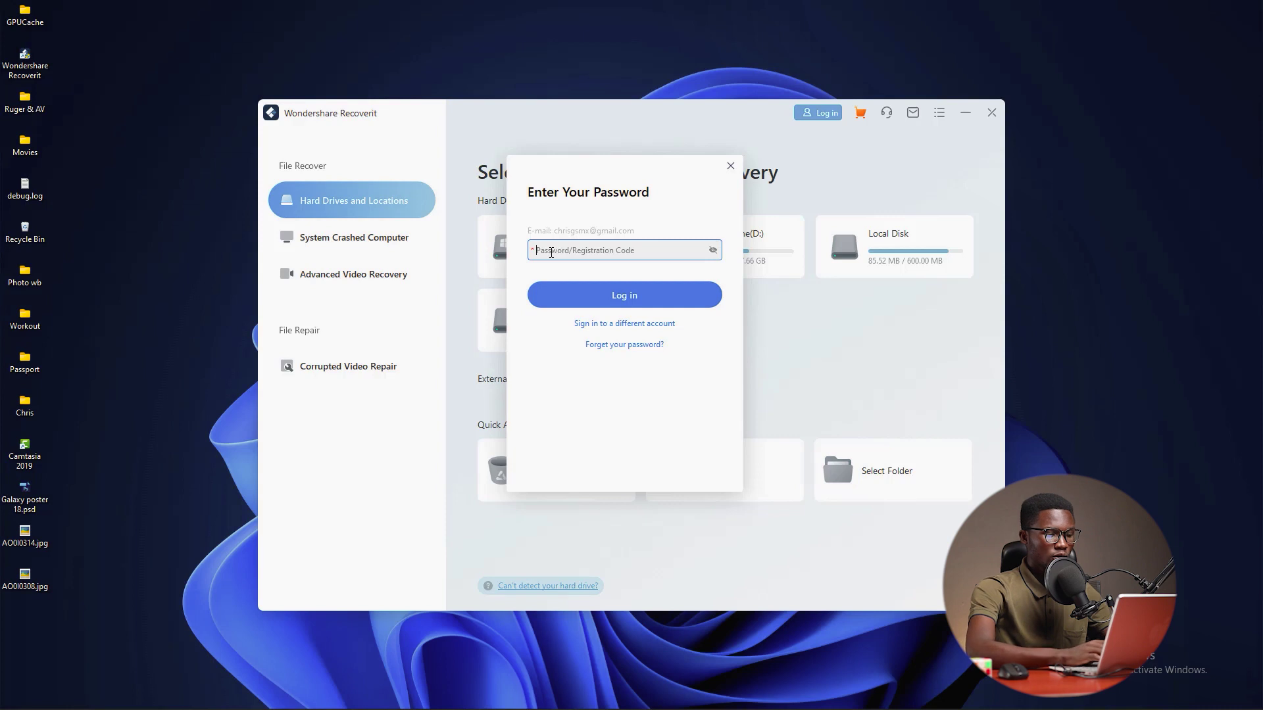
type("••")
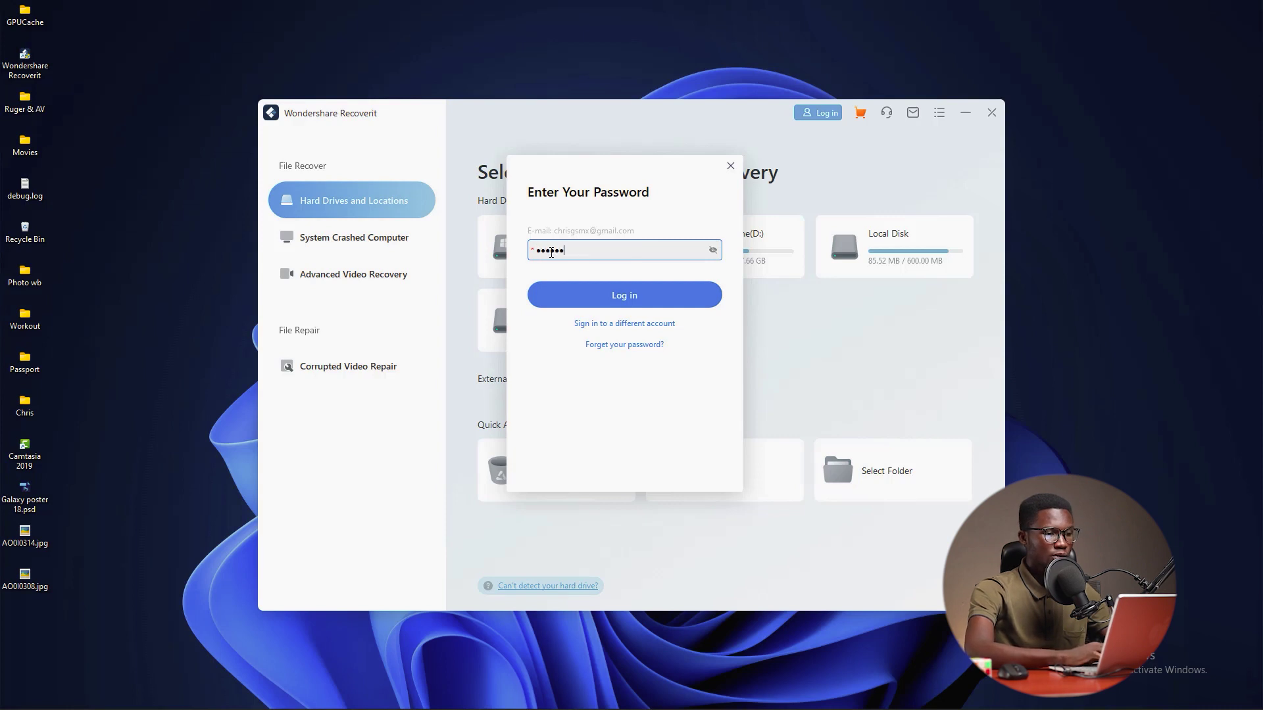
left_click(597, 295)
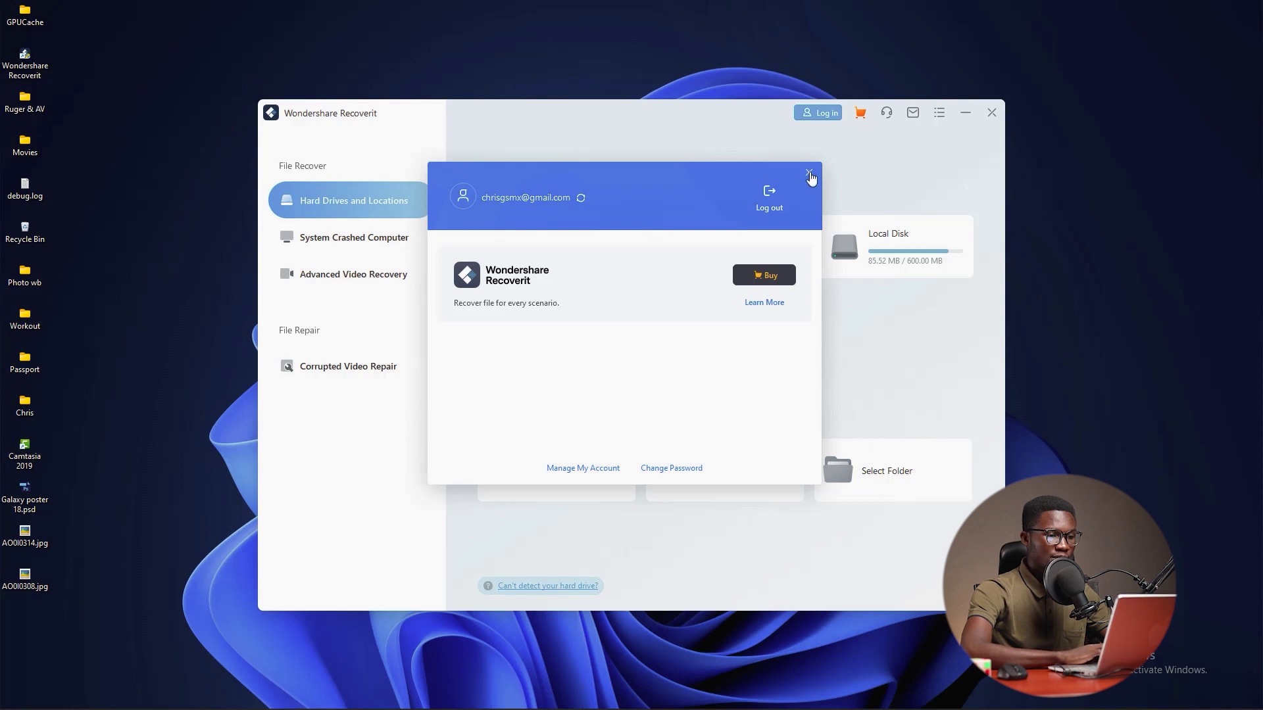
left_click(808, 172)
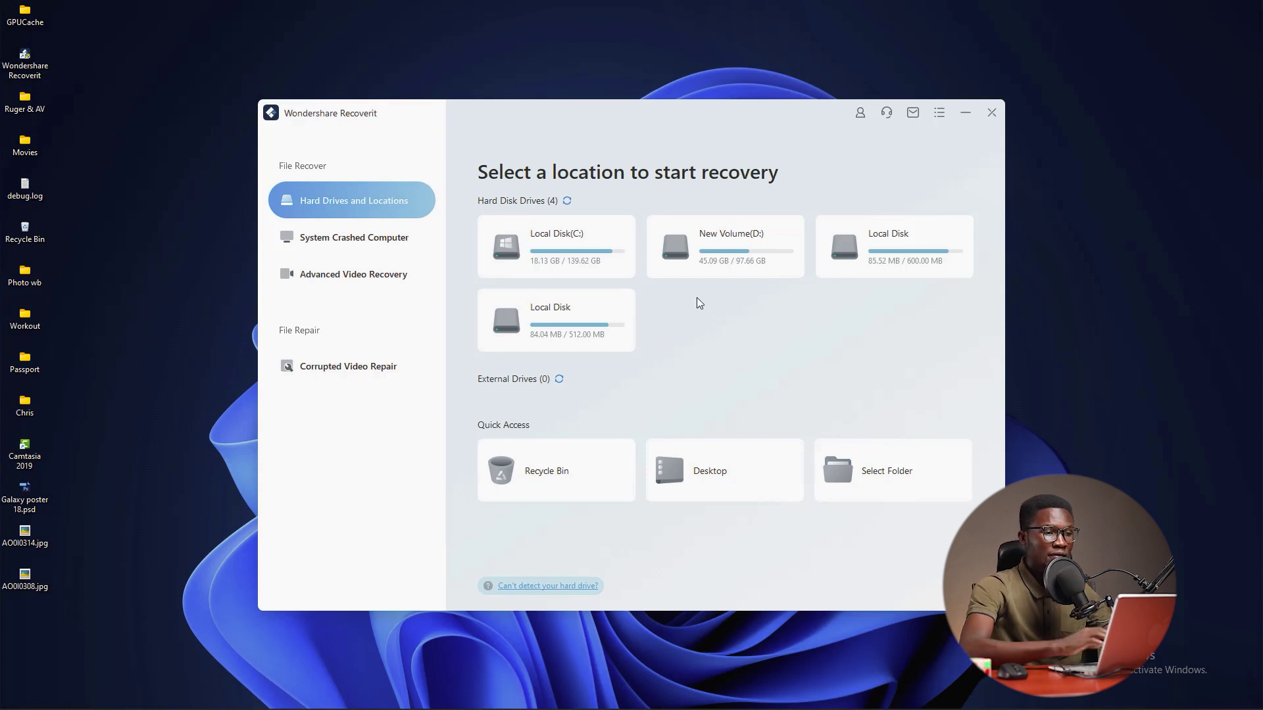
Step: Scan New Volume (D:) until it reports 15 files (837.43 MB) found
mouse_move(787, 281)
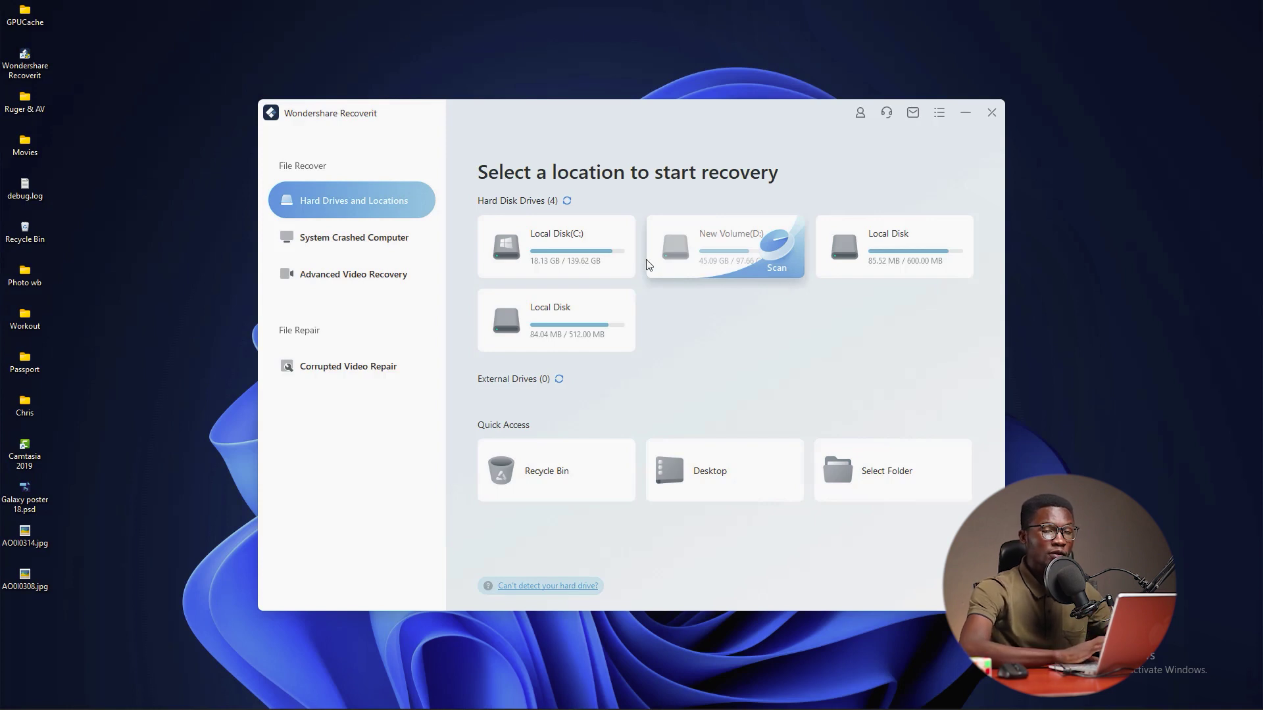
left_click(784, 262)
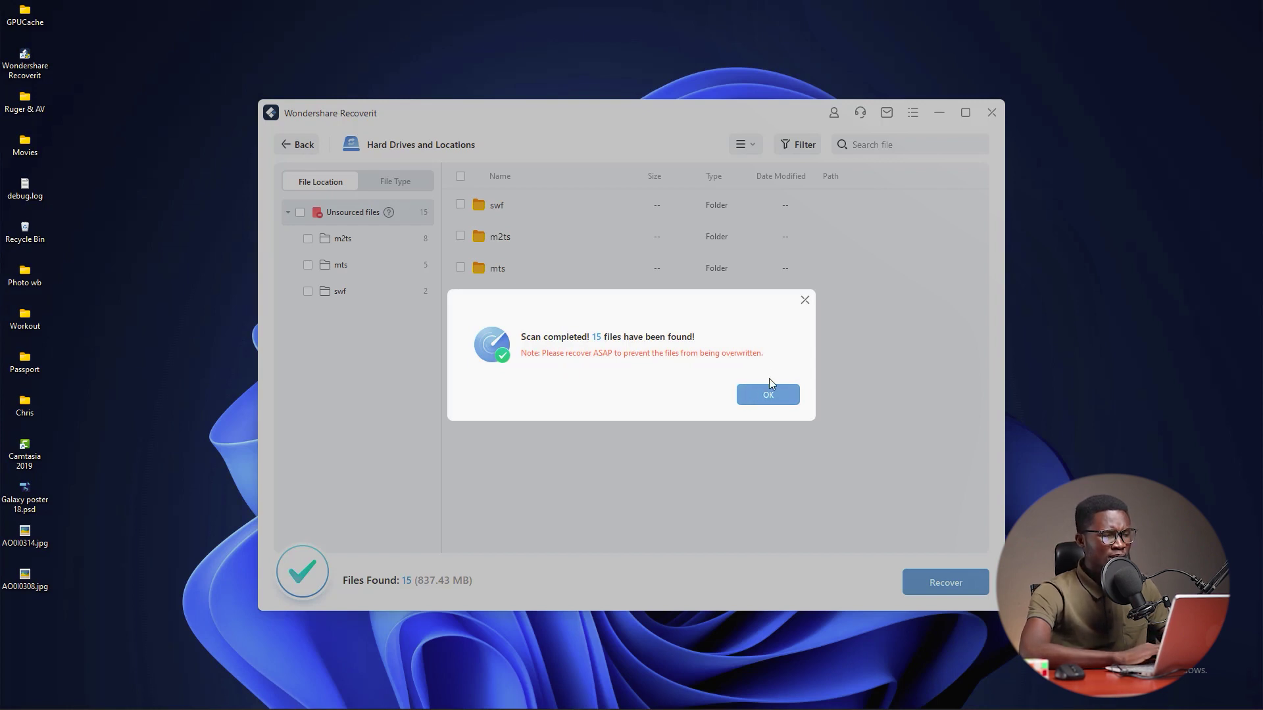
Step: Dismiss the scan notice and browse the m2ts, mts and swf result folders
left_click(769, 399)
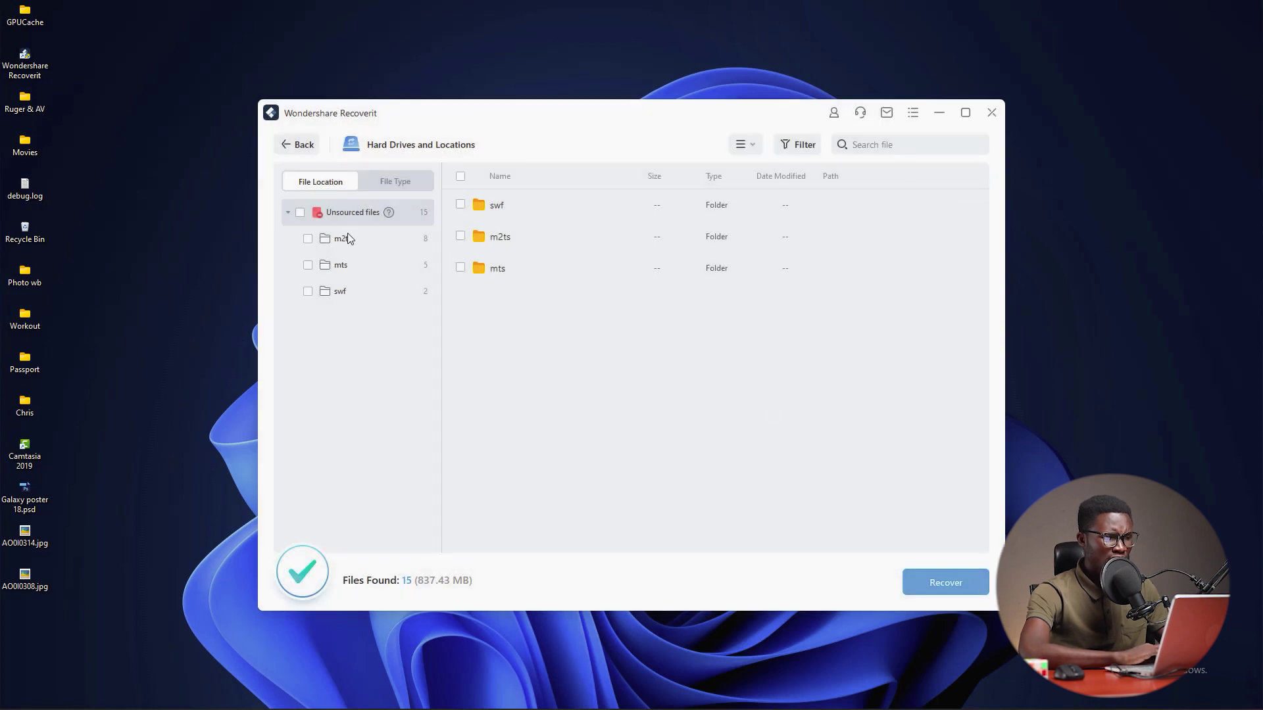
left_click(347, 242)
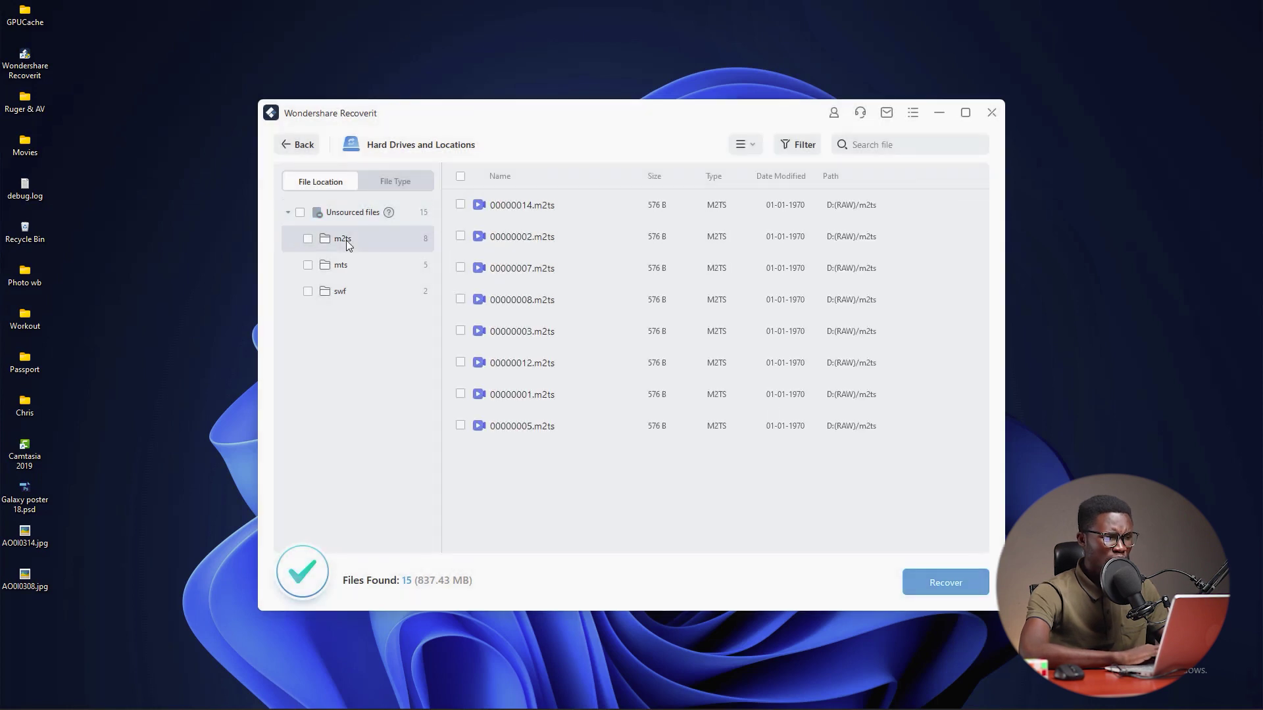
left_click(351, 272)
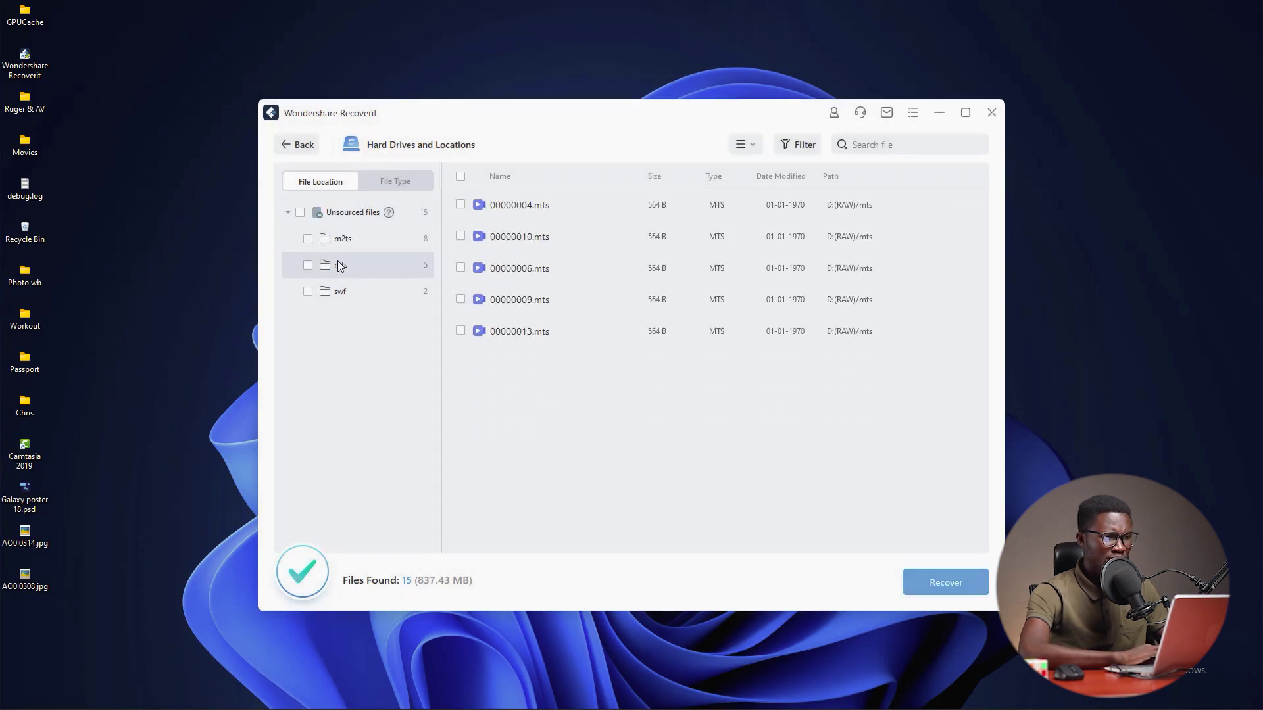
left_click(338, 247)
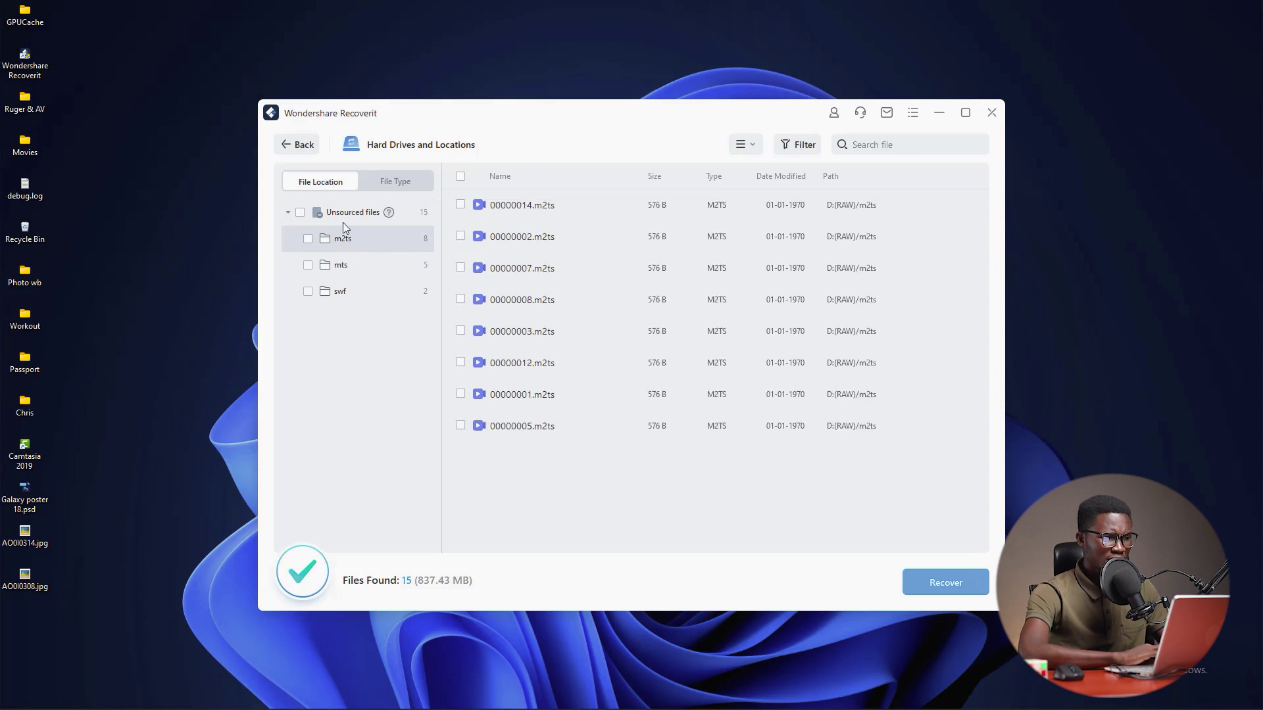
left_click(332, 291)
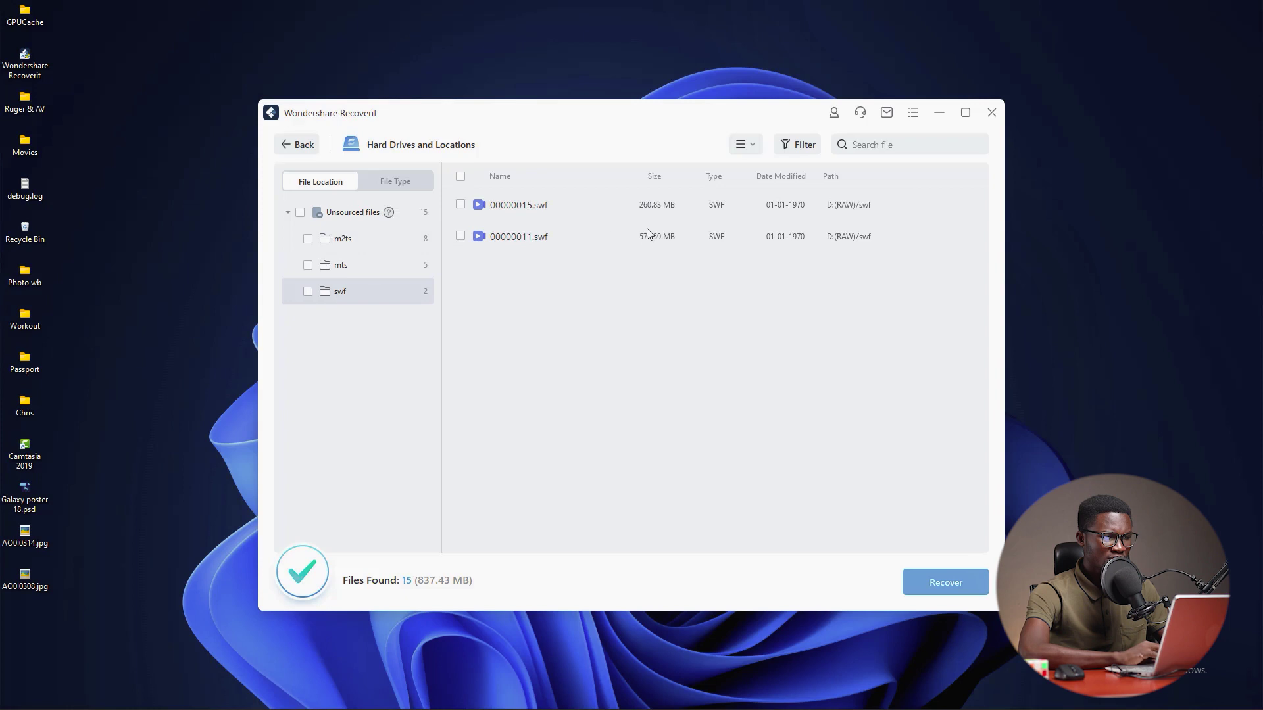
Step: Tick 00000011.swf (576.59 MB) and start recovering it
left_click(519, 238)
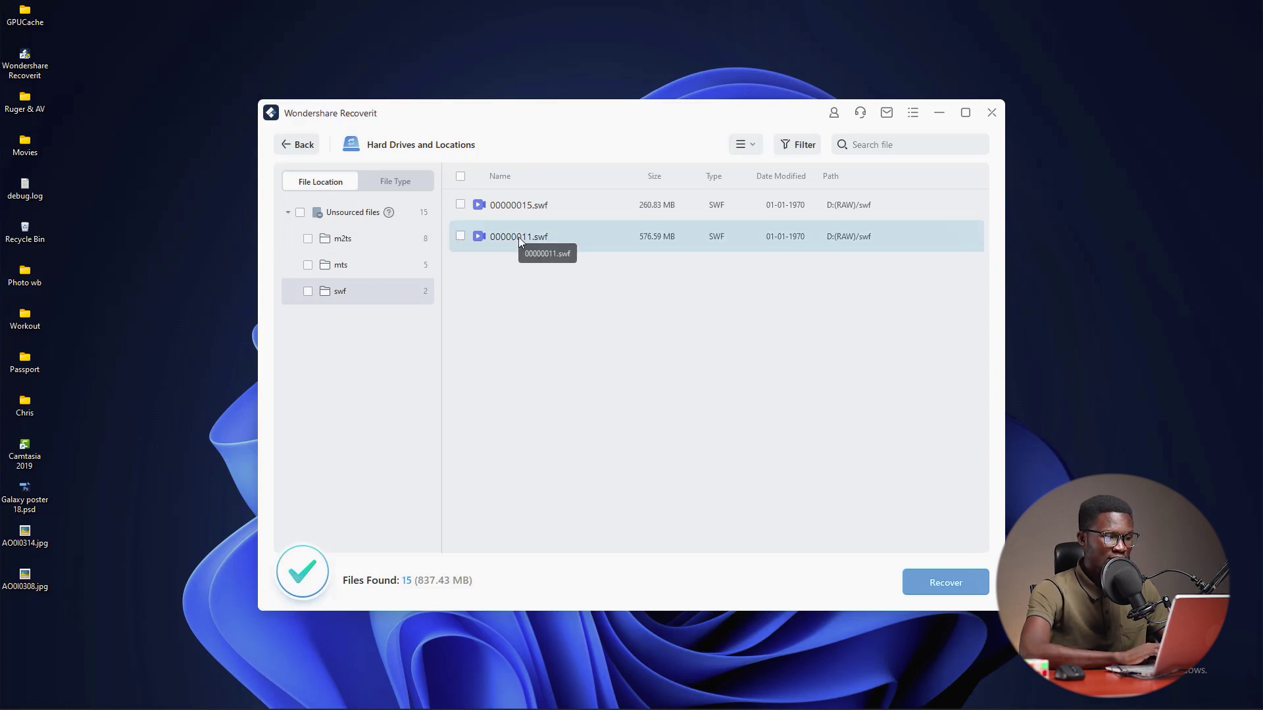
left_click(460, 236)
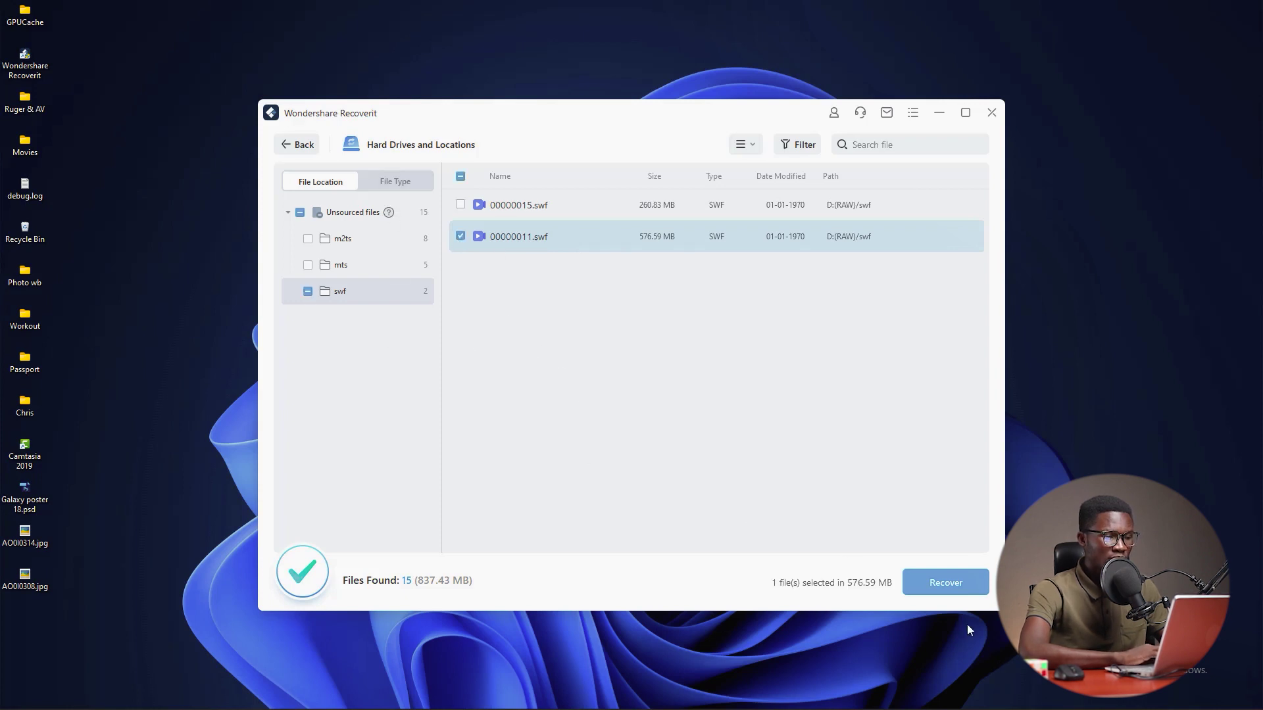
left_click(948, 584)
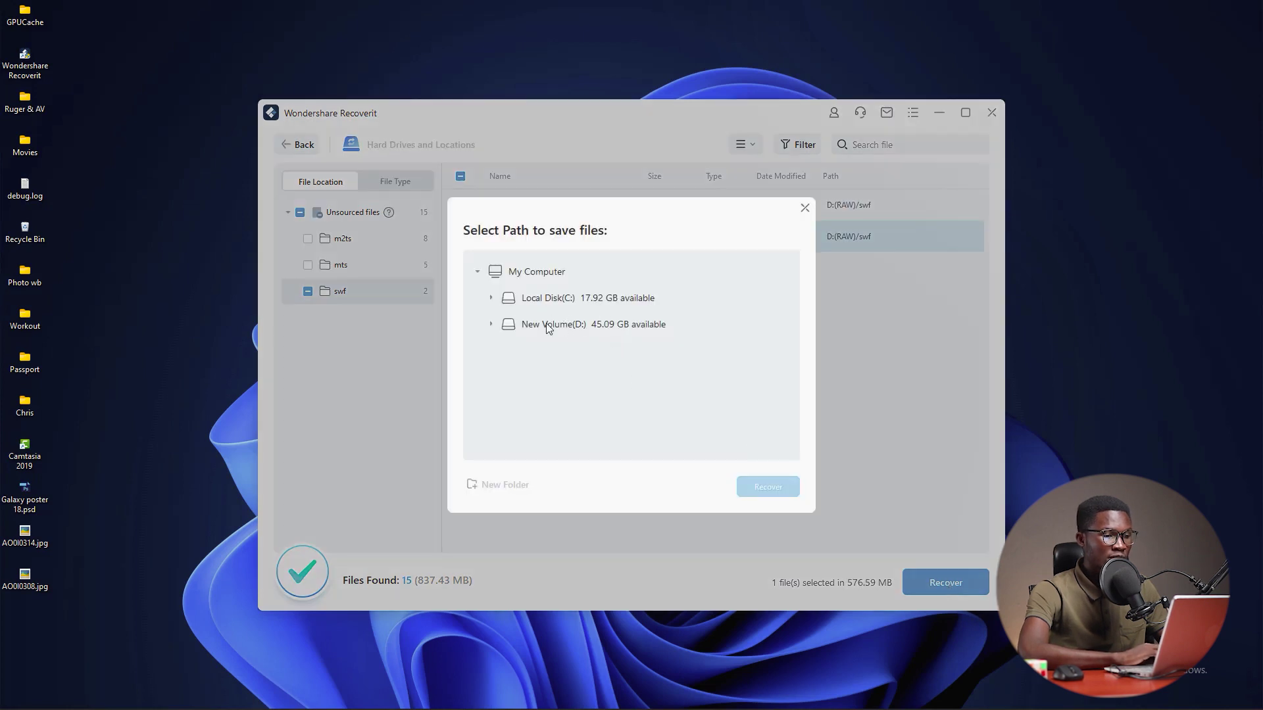
Step: Pick Desktop under Local Disk (C:) > Users > user folder and recover the file there
left_click(492, 300)
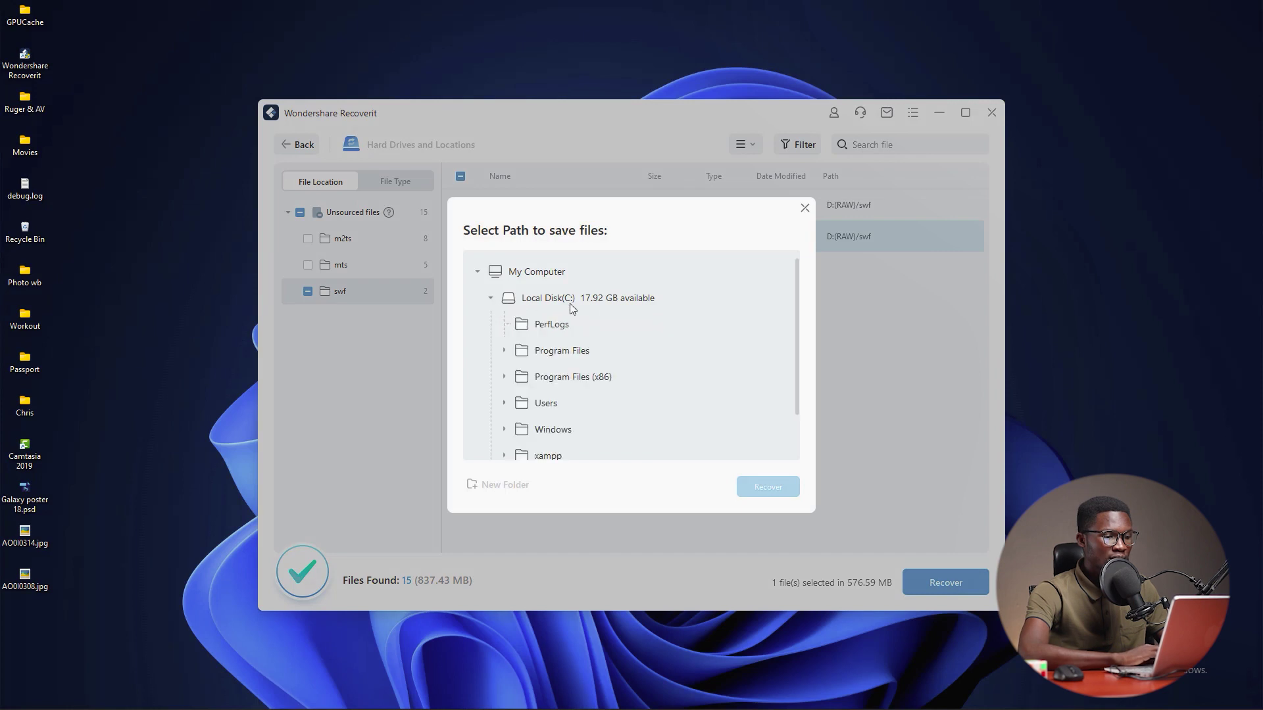
scroll(587, 406, "down", 1)
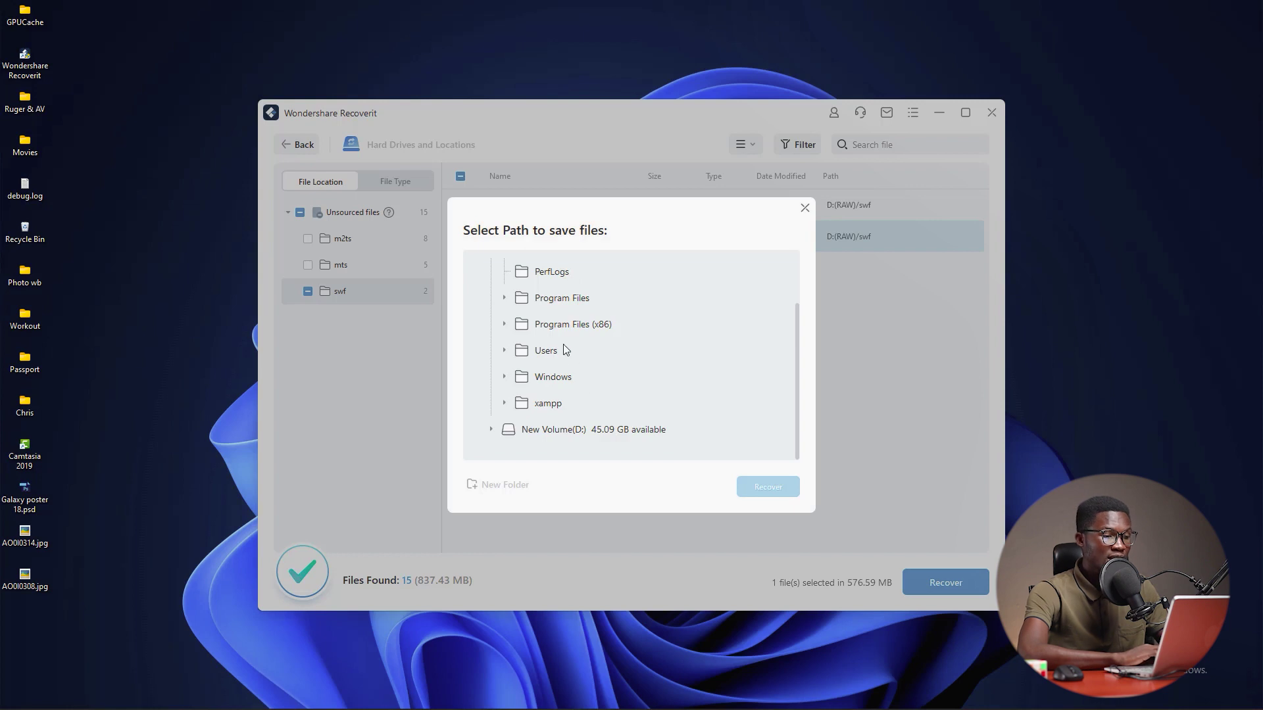
left_click(505, 351)
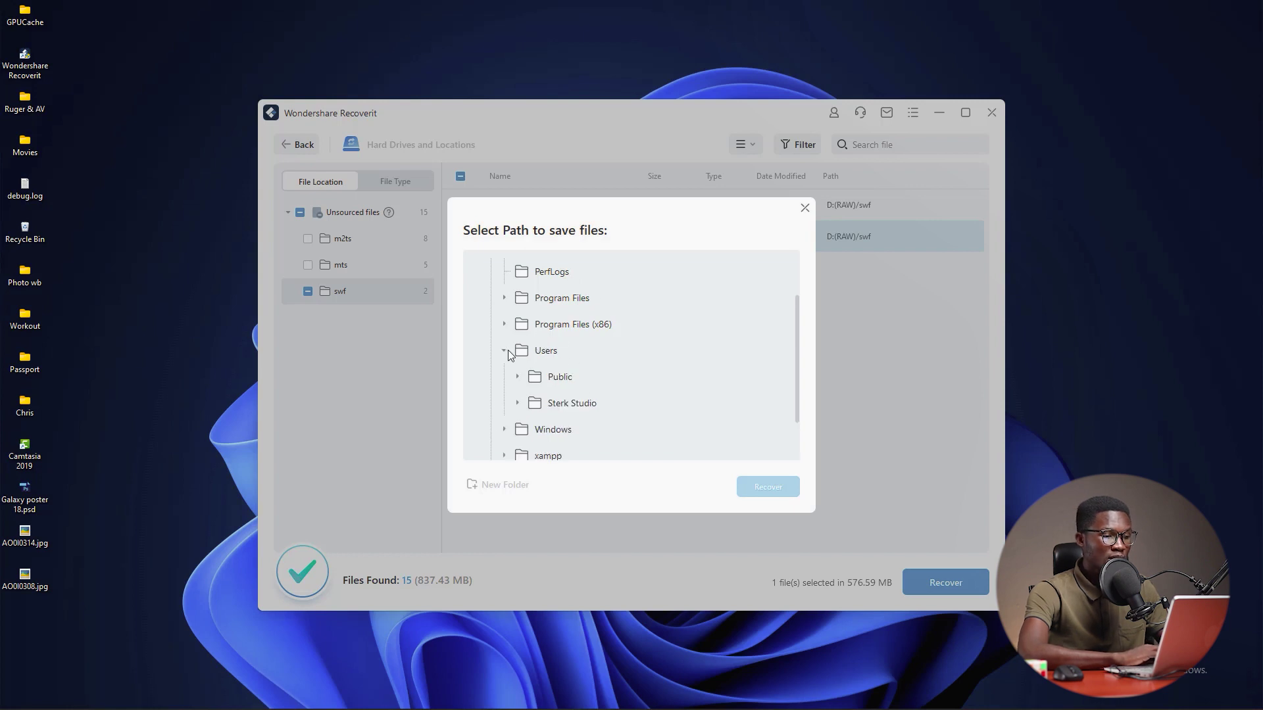
left_click(566, 403)
double_click(579, 403)
scroll(612, 413, "down", 3)
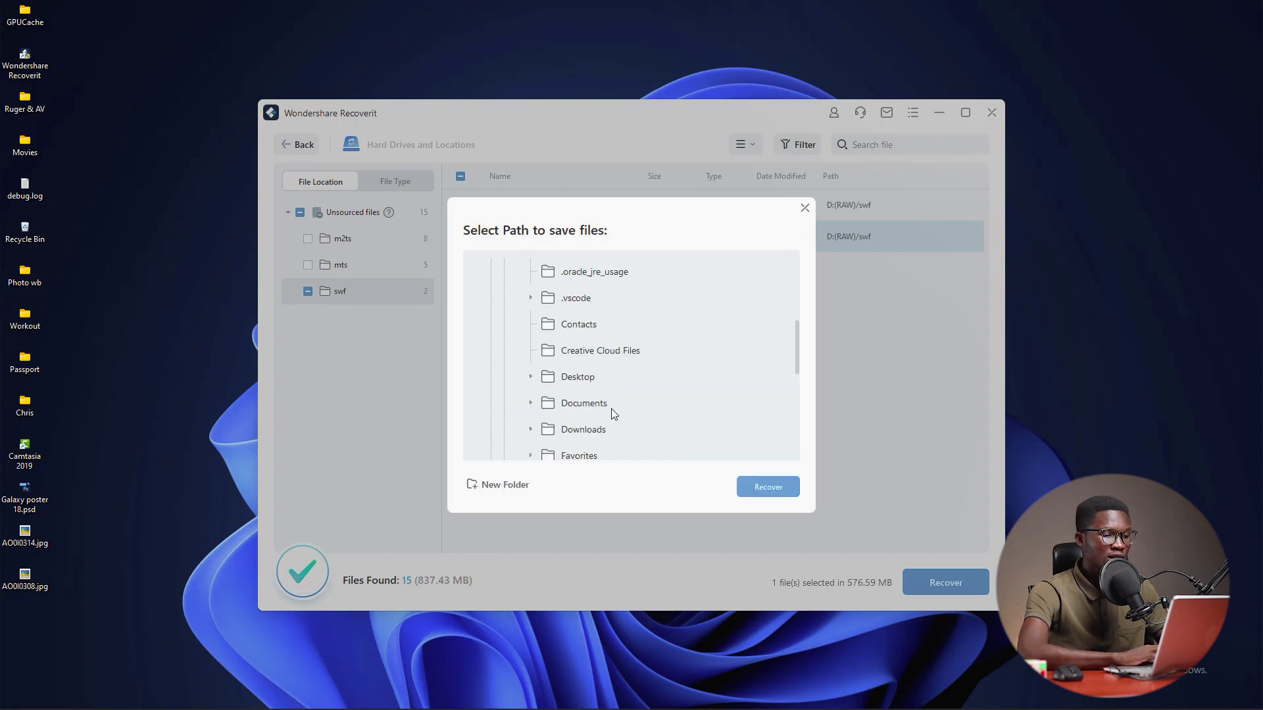
scroll(610, 409, "down", 1)
left_click(551, 349)
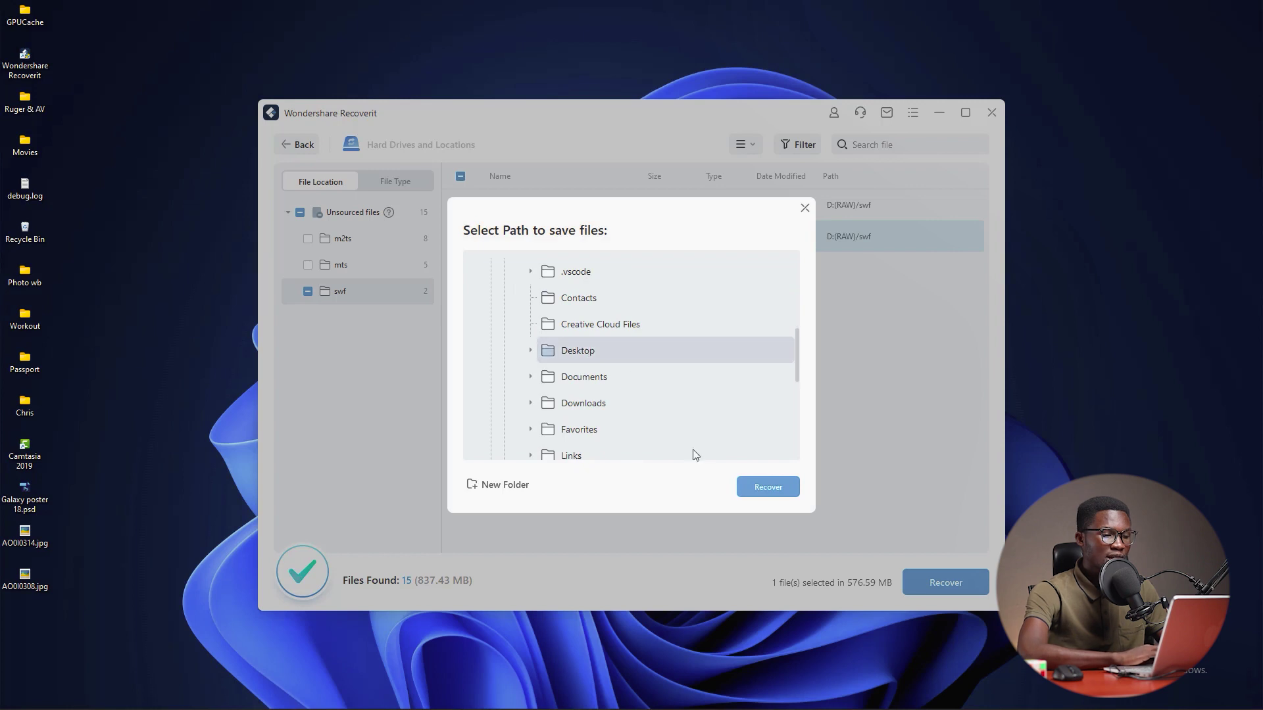
left_click(768, 487)
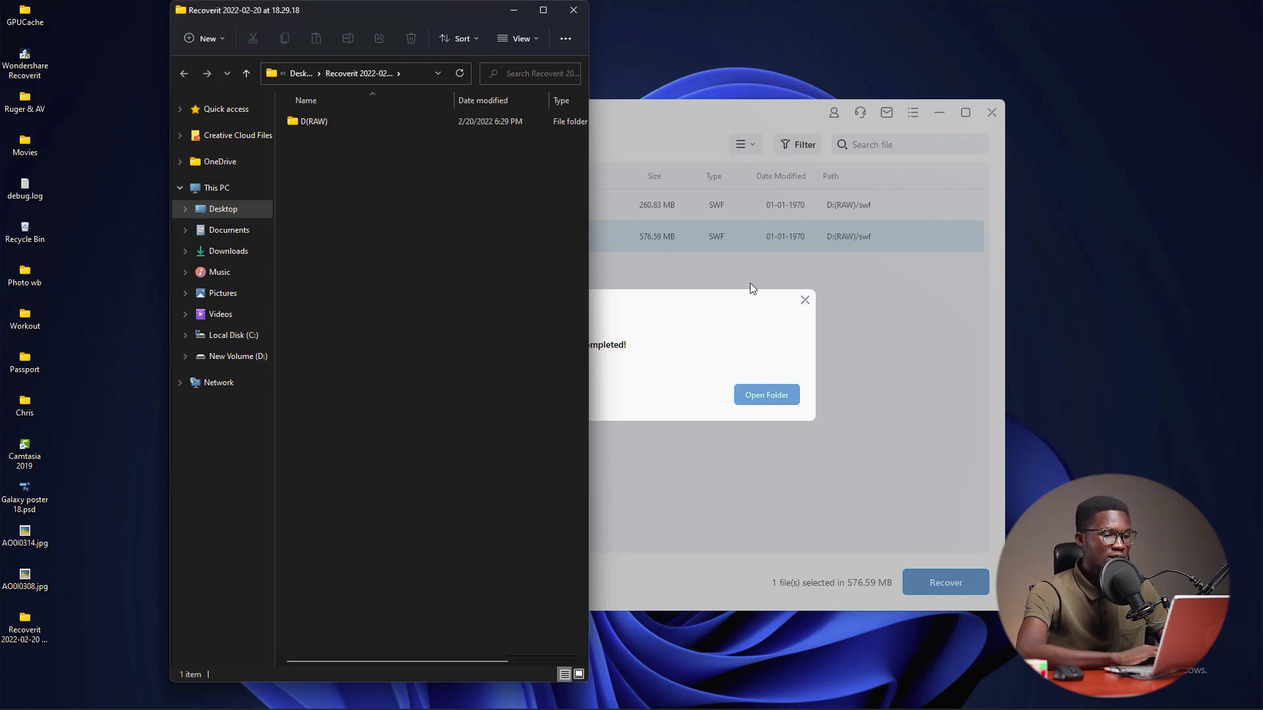
Step: Open D(RAW) > swf in the recovery folder and select 00000011.swf to confirm its 576 MB size
left_click(805, 300)
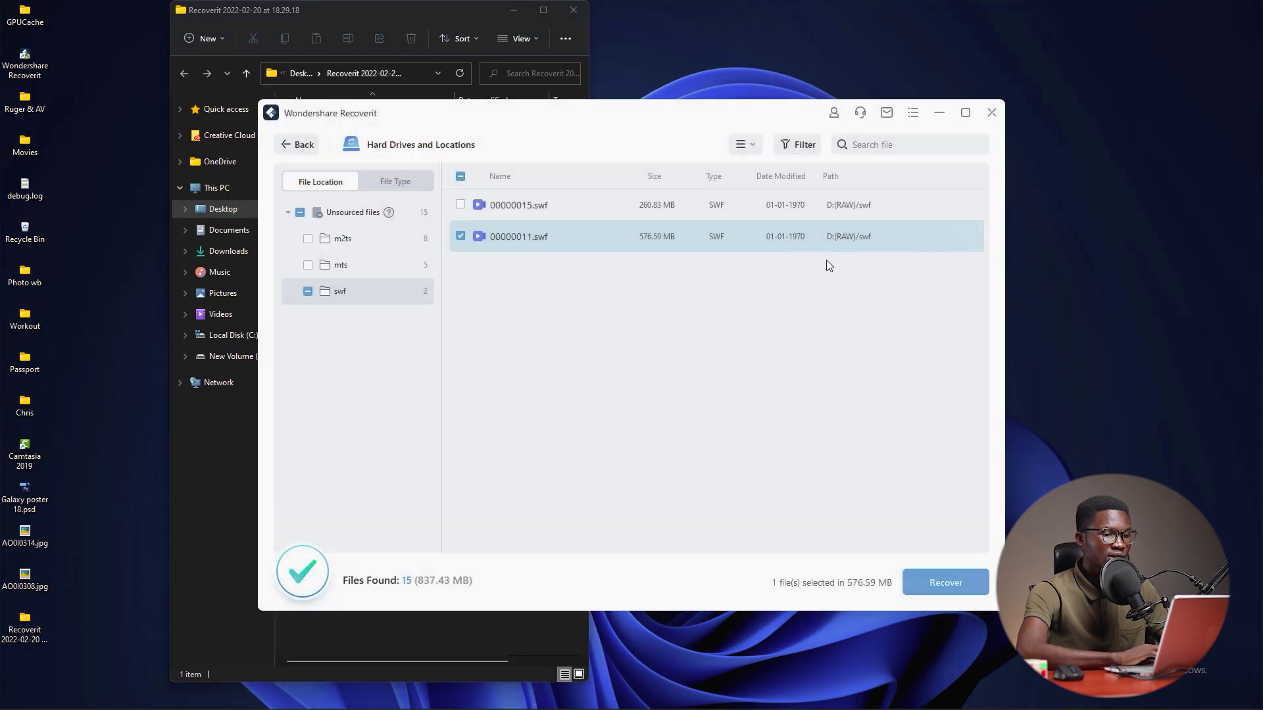
left_click(939, 113)
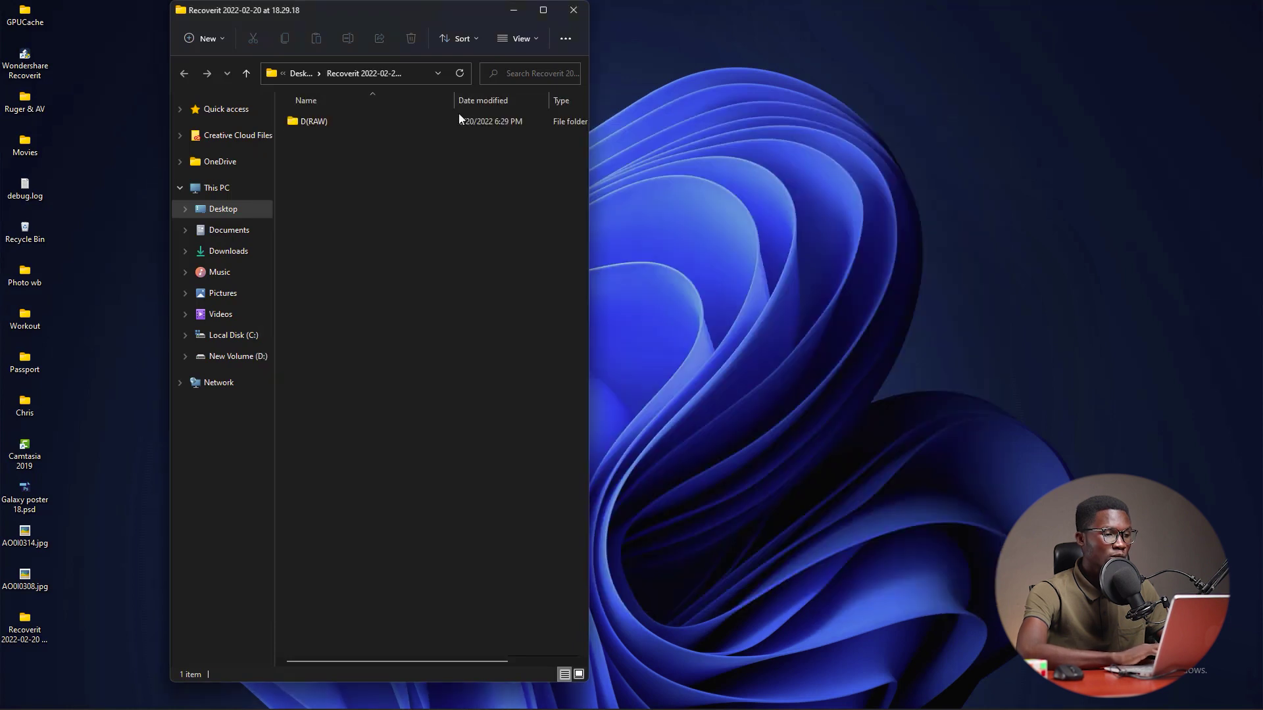
left_click(367, 123)
double_click(365, 123)
double_click(324, 122)
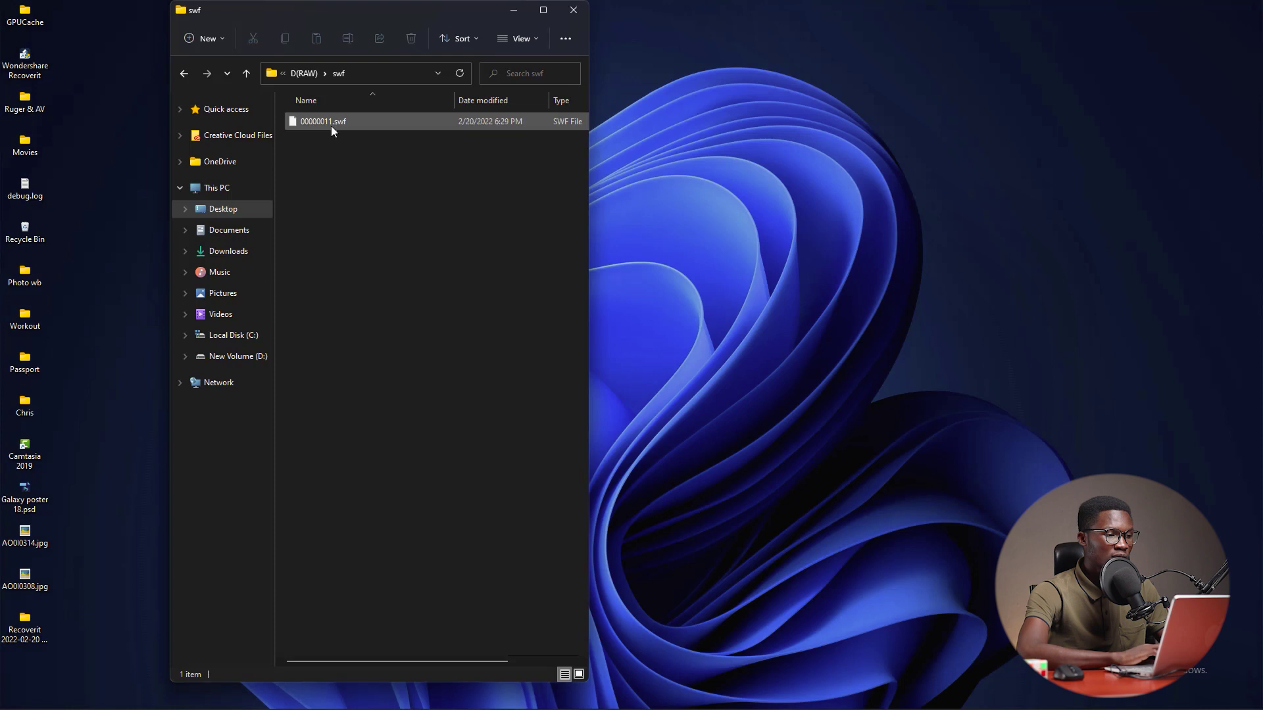
left_click(326, 128)
left_click(329, 137)
left_click(337, 124)
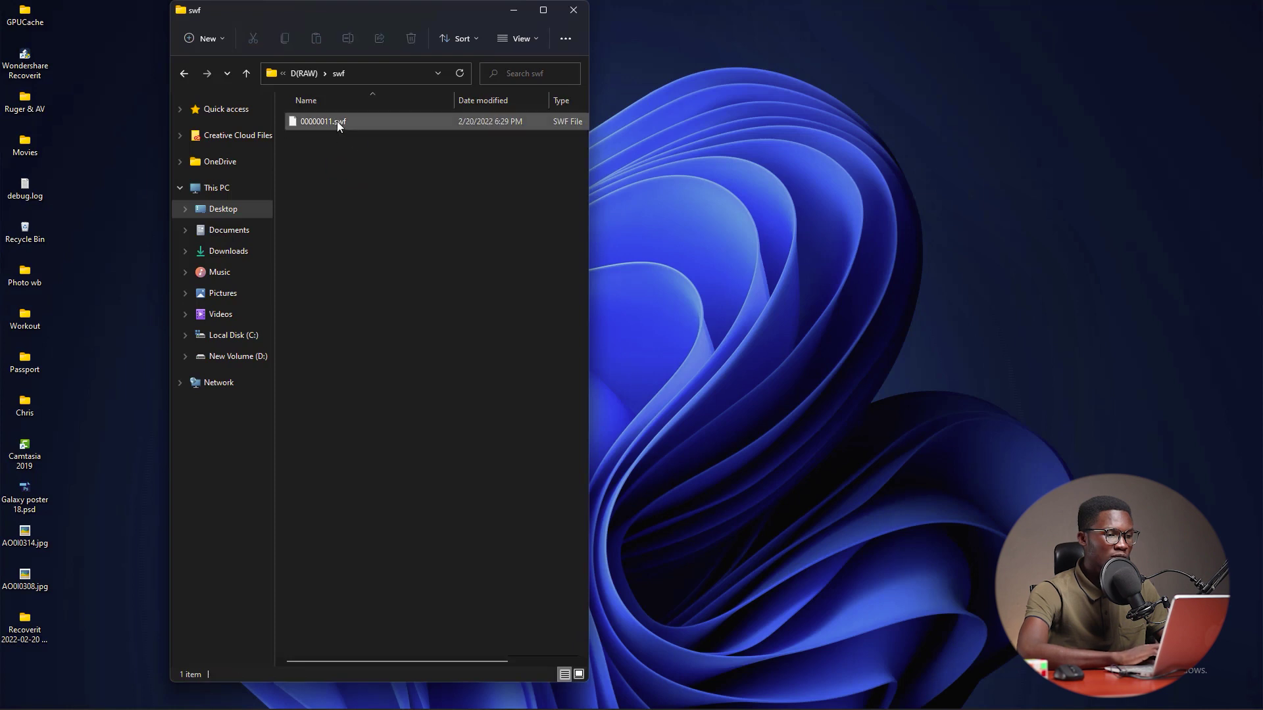